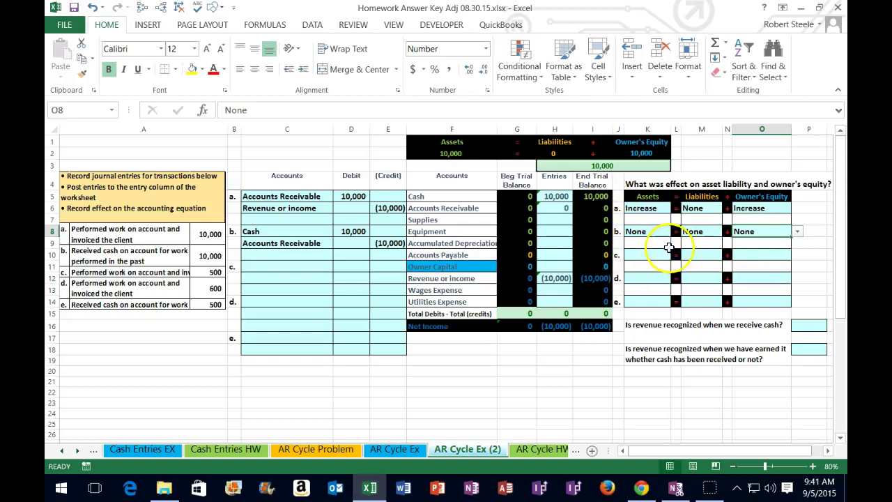
Review the net income formula and the Cash and Accounts Receivable trial balance rows
left_click(598, 326)
double_click(597, 326)
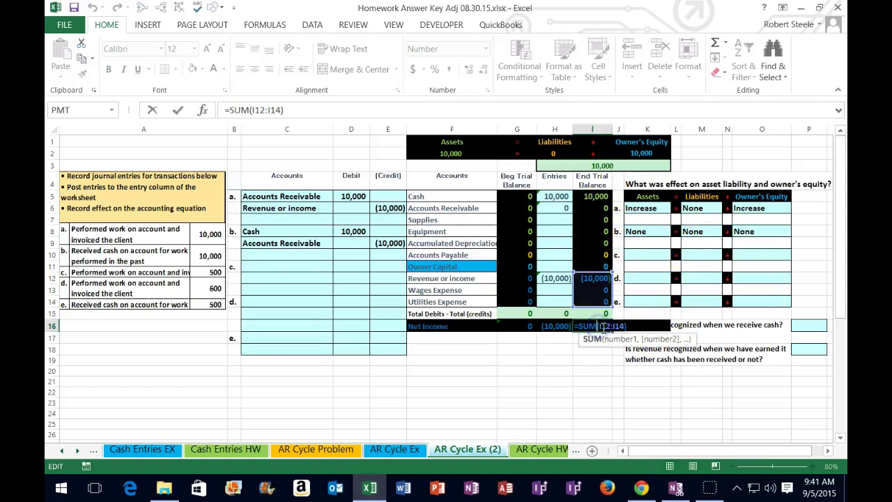
key("Return")
left_click_drag(592, 196, 589, 239)
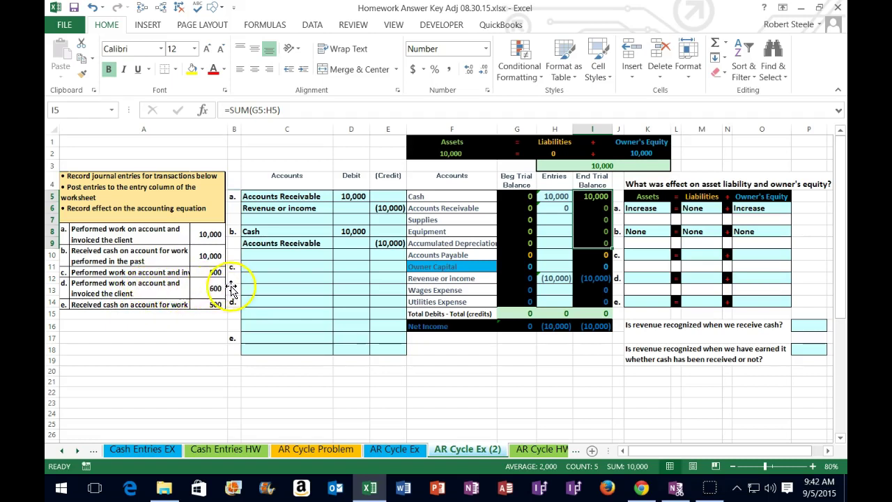
left_click_drag(422, 196, 594, 196)
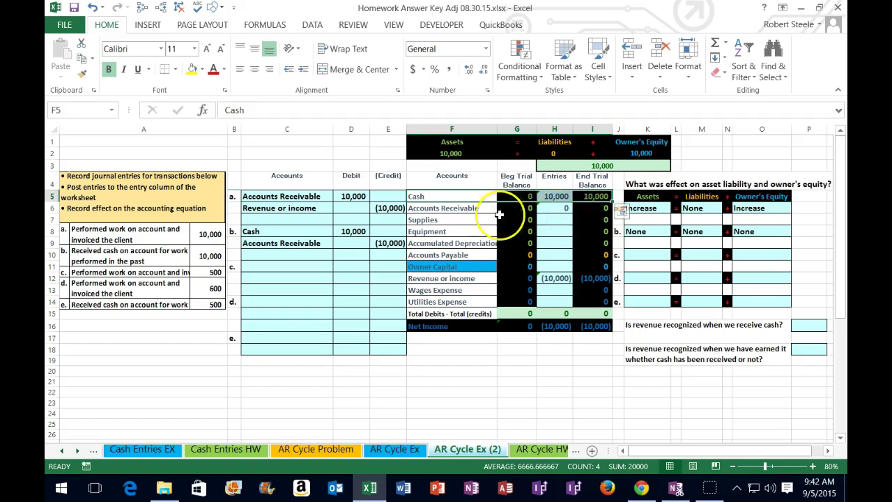
left_click_drag(460, 208, 580, 202)
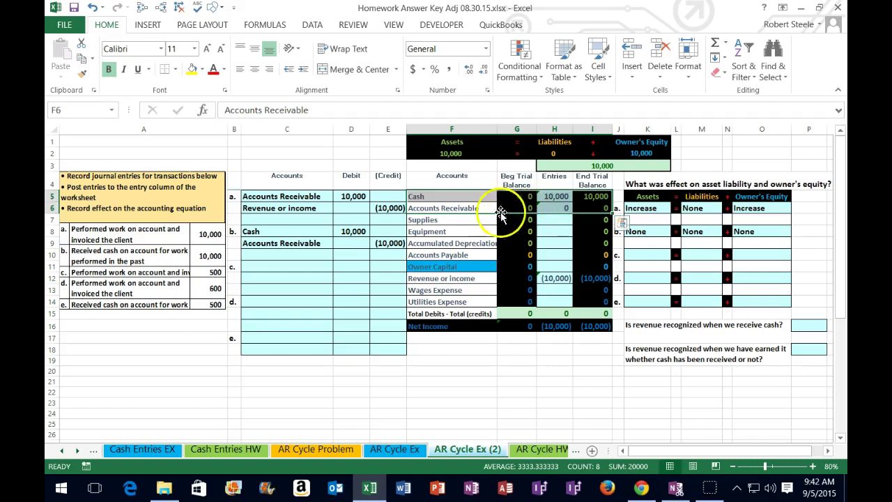
Paste 'Accounts Receivable' as a value into C11 as transaction c's debit account
left_click(462, 208)
right_click(462, 206)
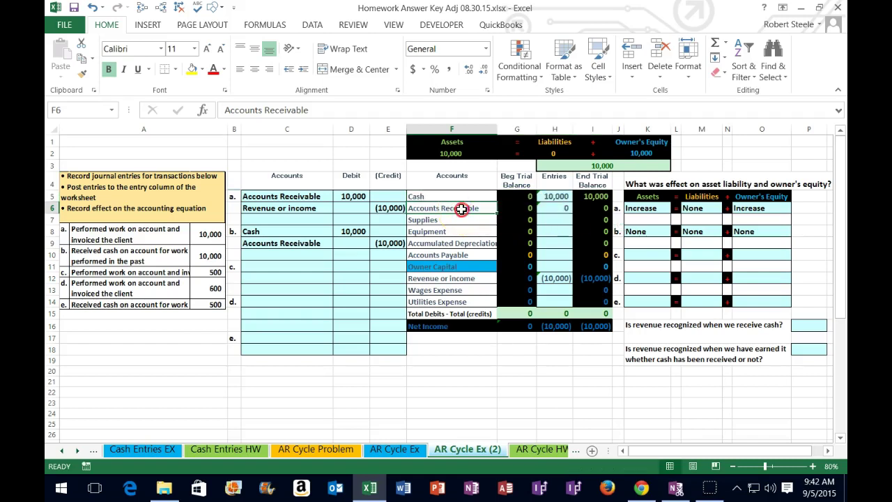
left_click(488, 223)
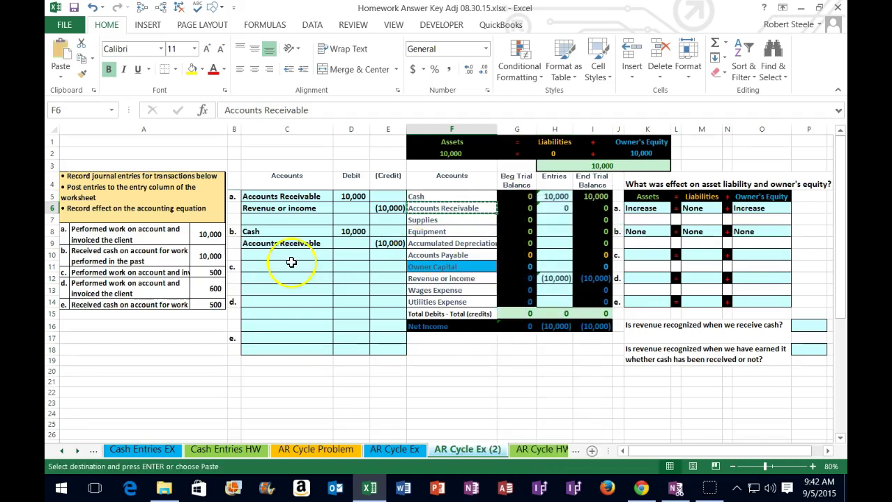
left_click(270, 269)
right_click(271, 269)
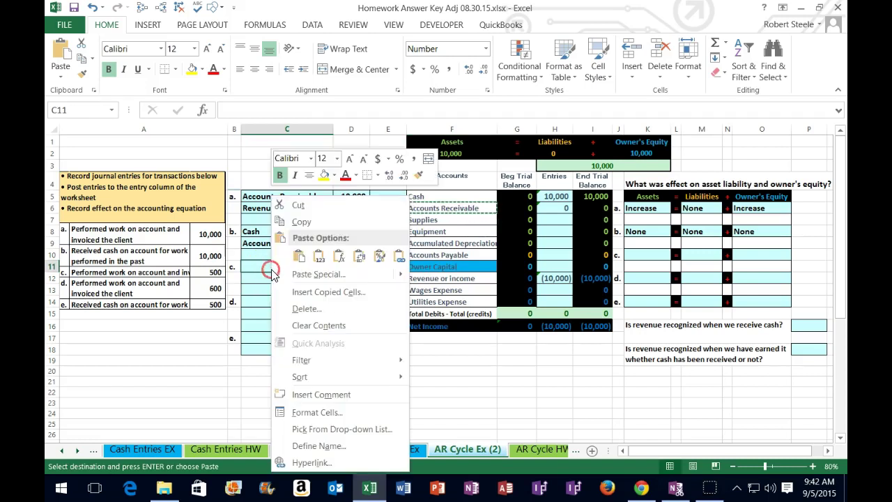
left_click(315, 262)
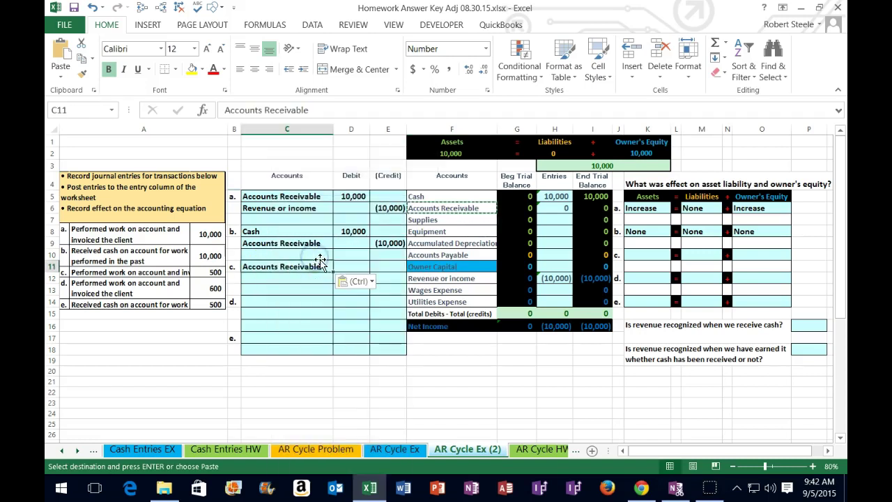
Enter transaction c's 500 debit in D11 and -500 credit in E12
left_click(356, 263)
type("500")
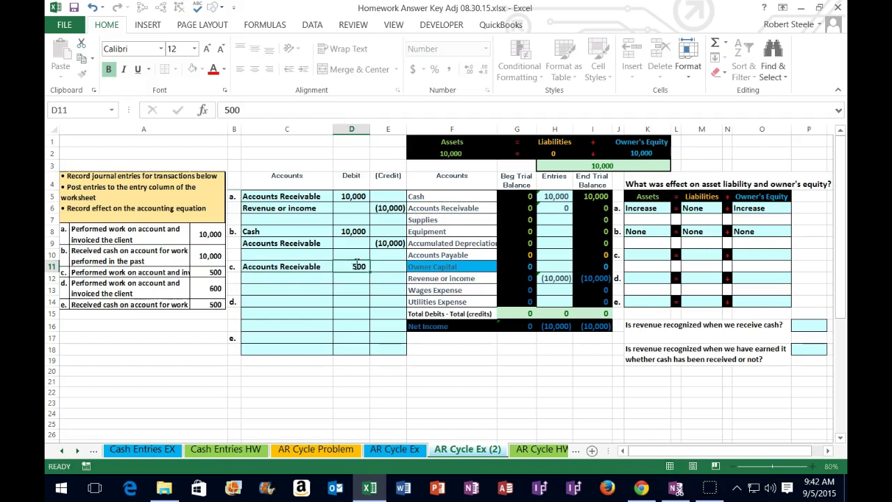
key("Return")
key("Tab")
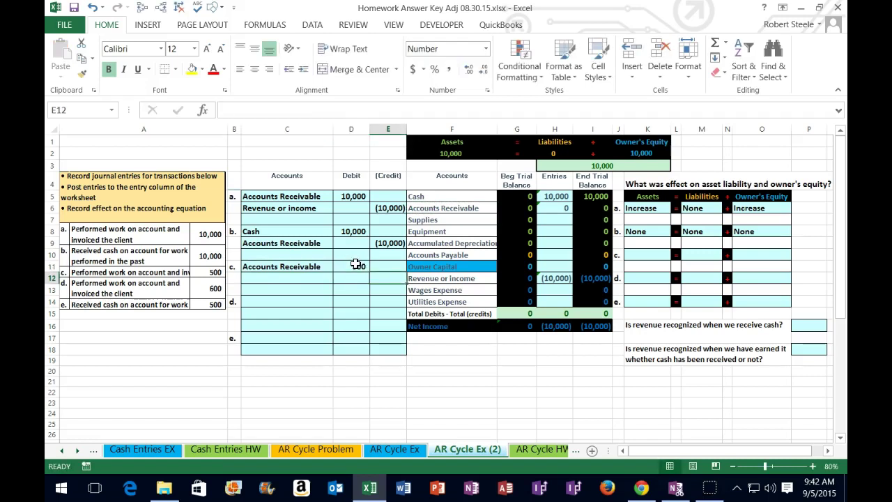
left_click(381, 278)
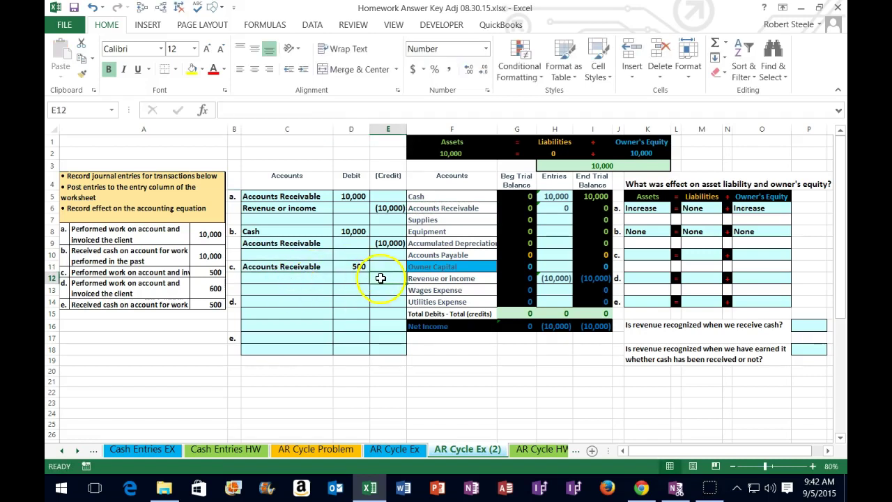
type("-")
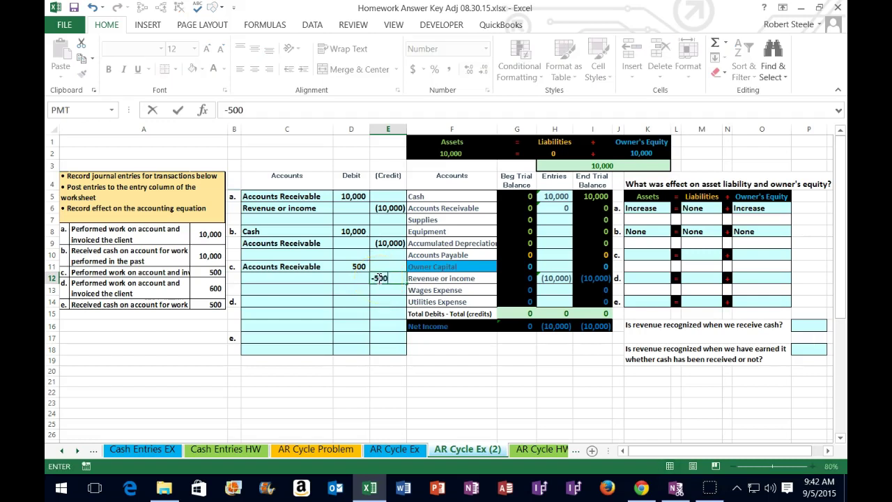
type("500")
key("Return")
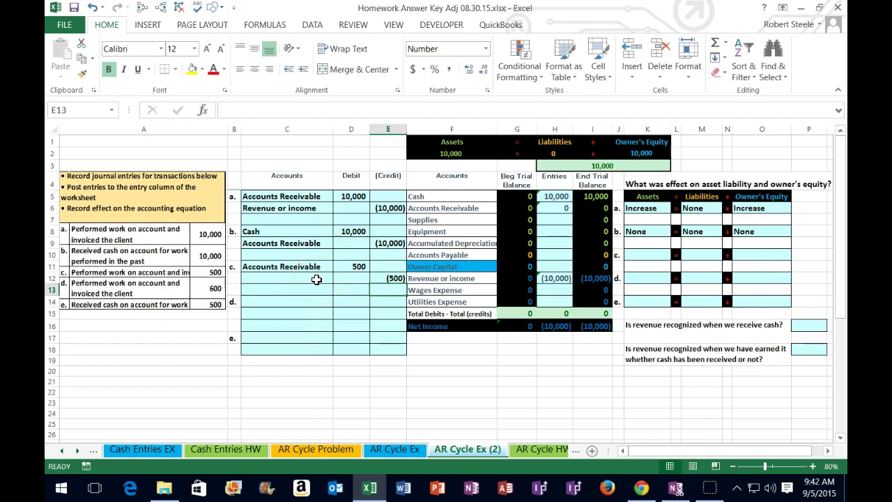
Paste 'Revenue or income' as a value into C12 as transaction c's credit account
left_click_drag(446, 279, 579, 278)
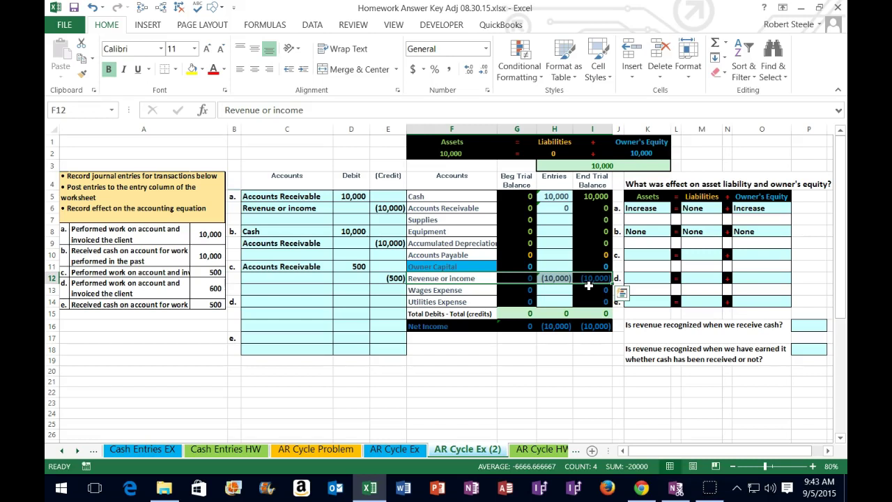
left_click(591, 279)
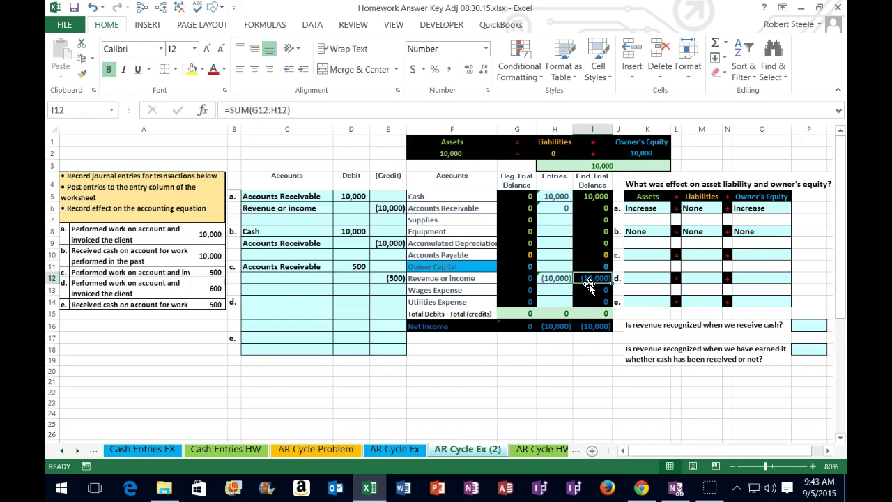
left_click(454, 280)
right_click(455, 280)
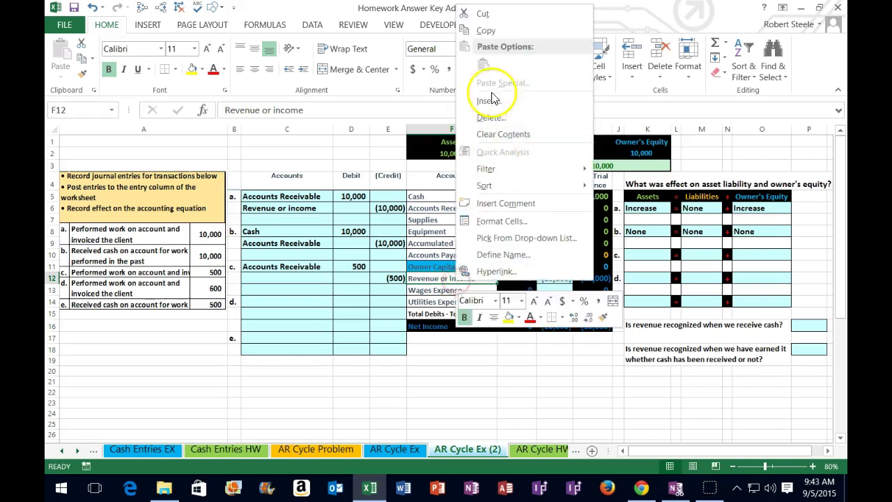
left_click(488, 32)
left_click(280, 280)
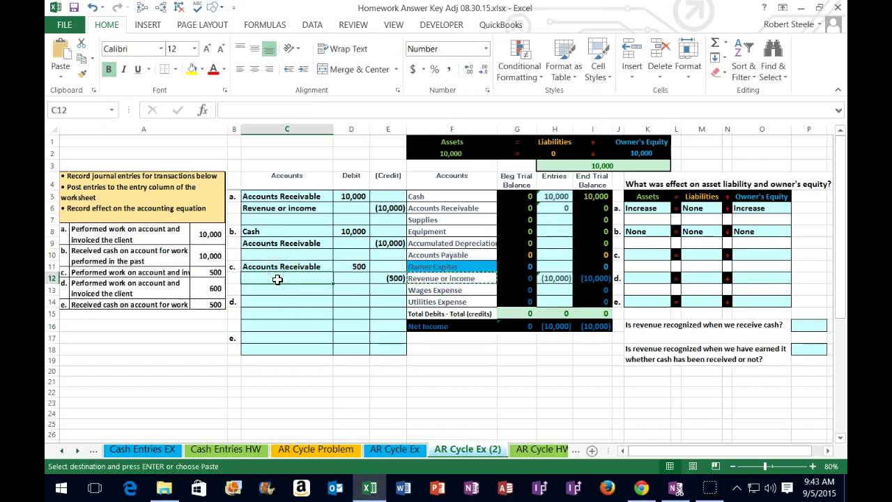
right_click(278, 284)
left_click(306, 64)
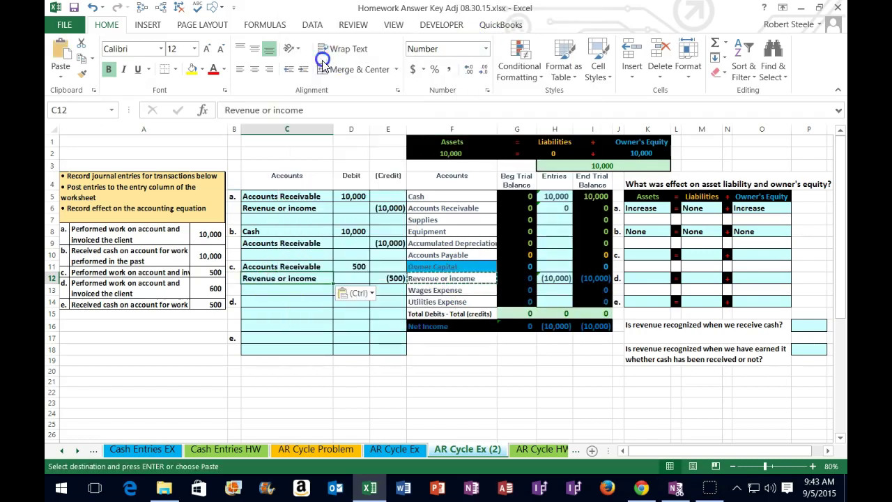
left_click(556, 210)
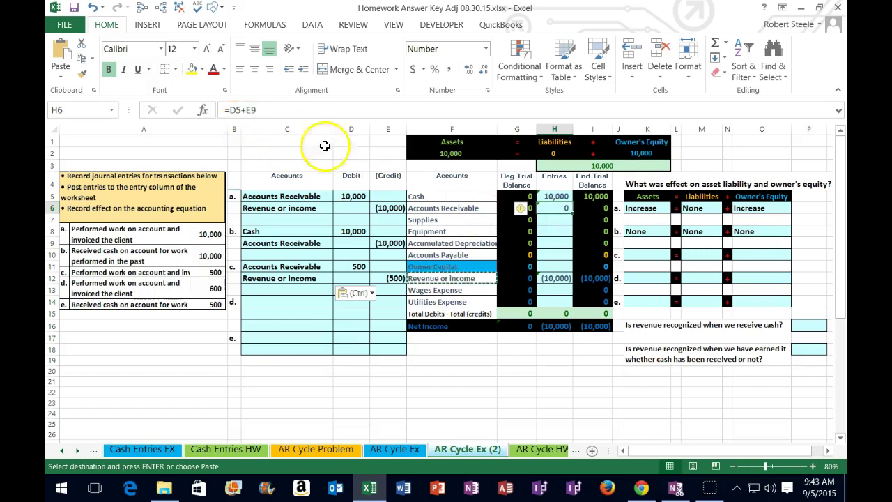
Add D11 to the Accounts Receivable posting formula and check its precedents
double_click(555, 208)
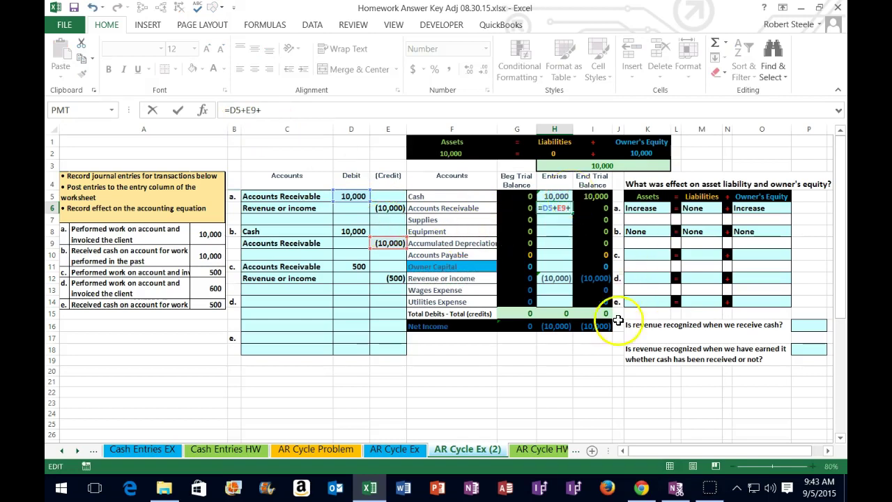
left_click(356, 266)
key("Return")
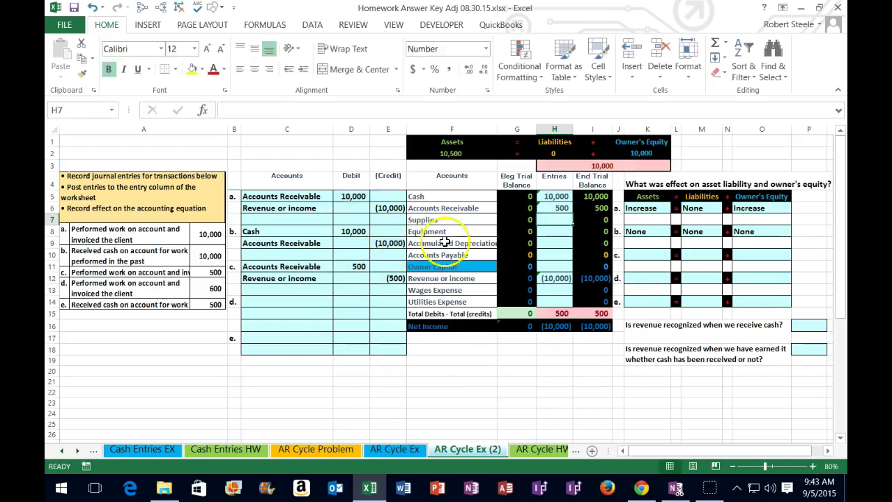
left_click(556, 208)
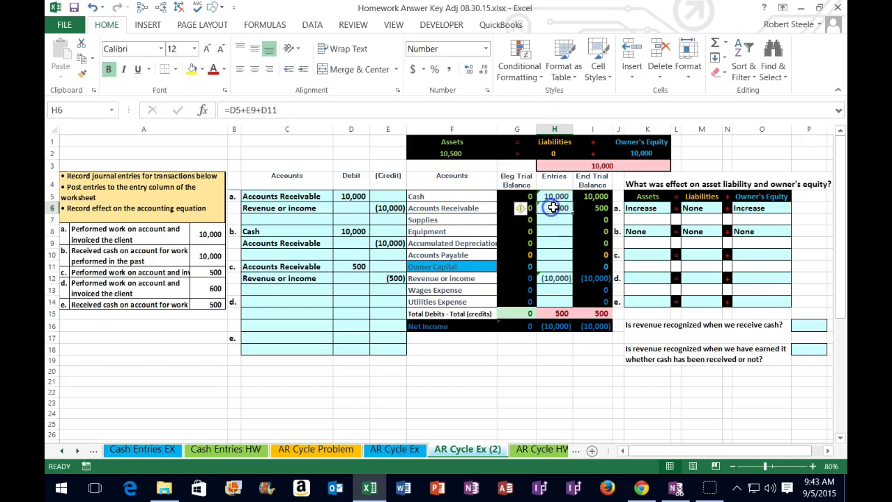
left_click(143, 7)
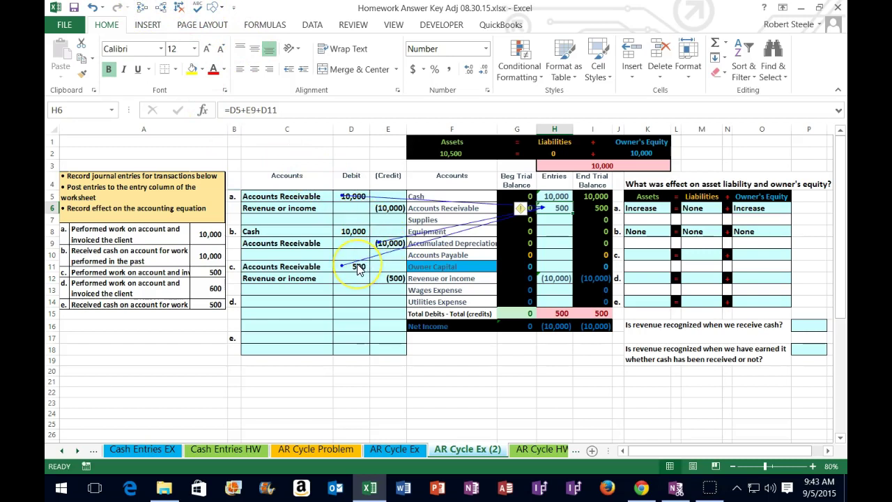
left_click(178, 8)
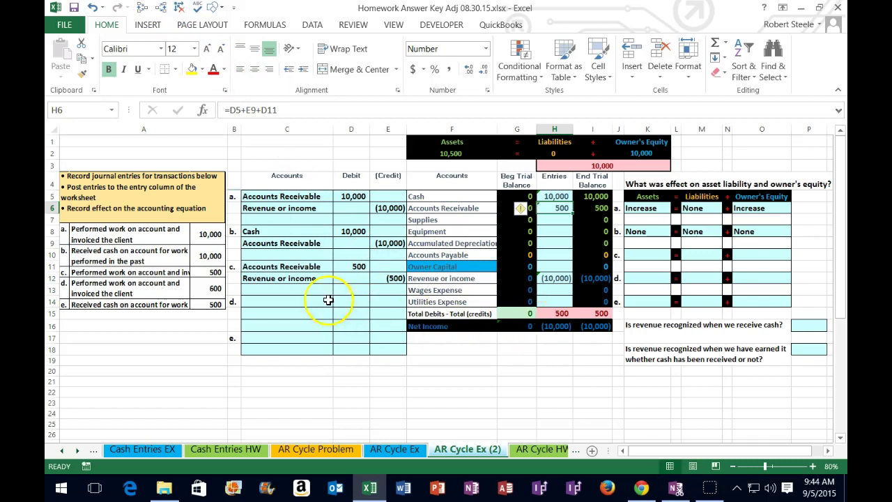
Set the revenue posting to =E6+E12 and confirm the net income total formula
left_click(555, 278)
type("=E6")
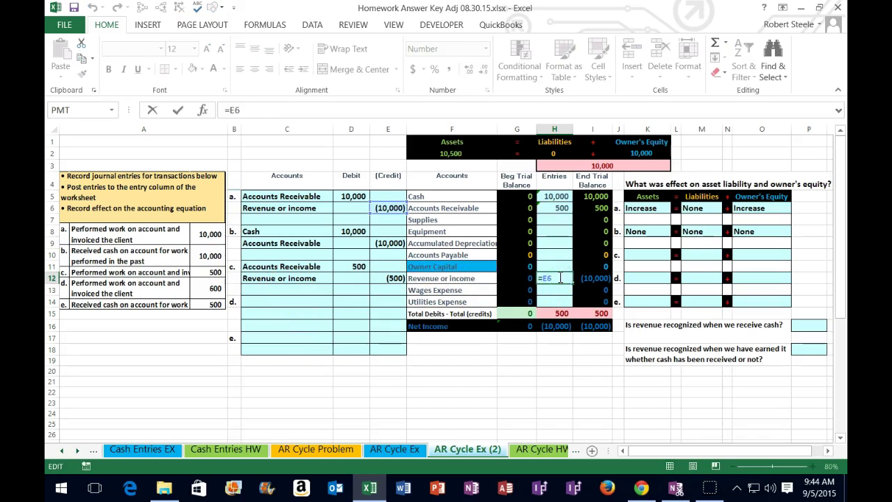
type("+")
left_click(387, 278)
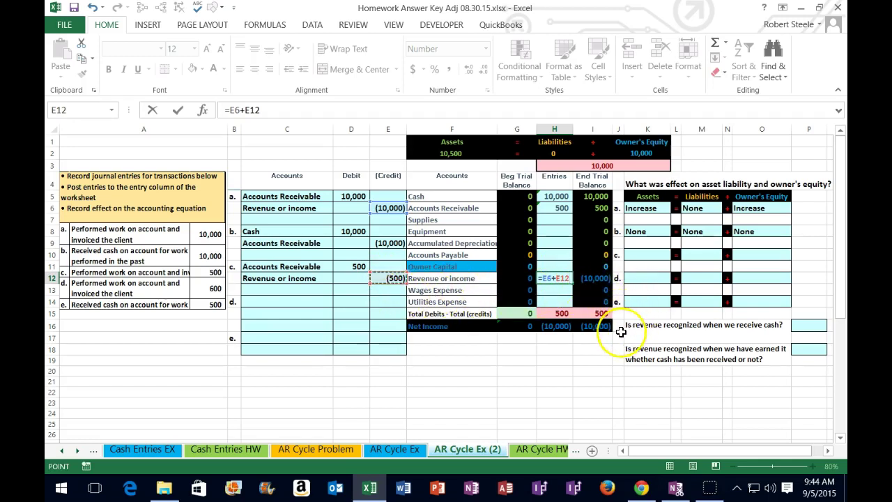
key("Return")
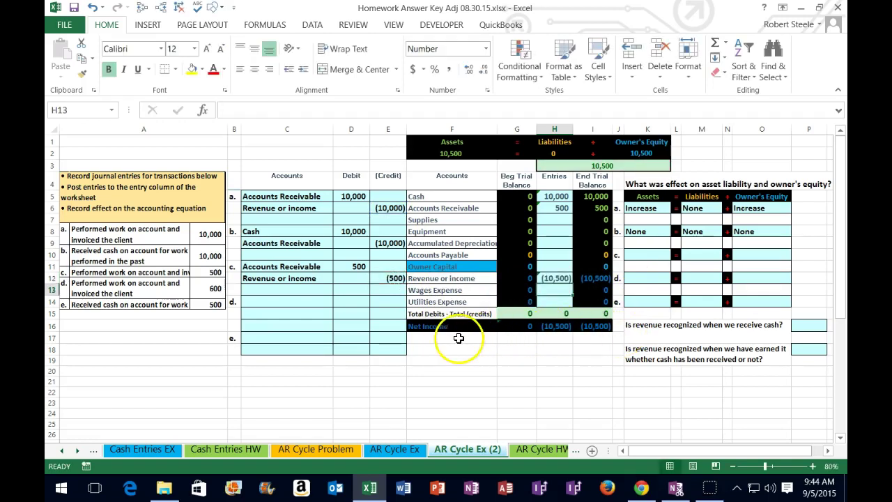
double_click(593, 325)
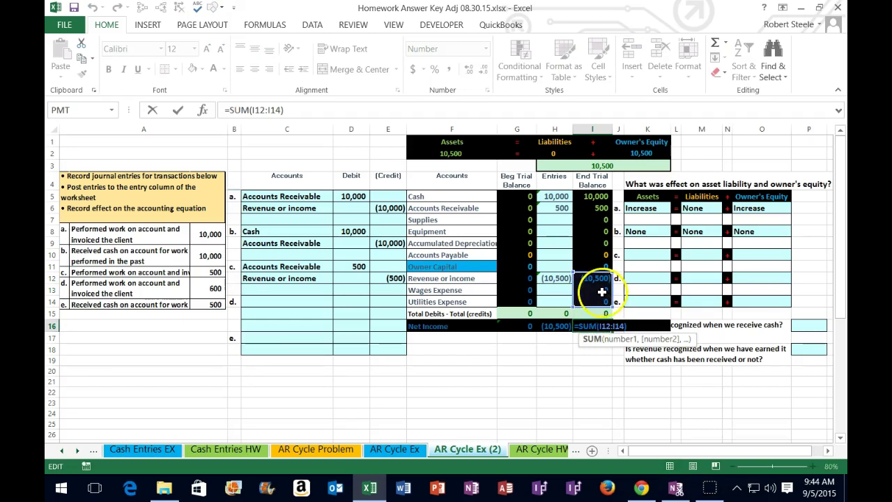
key("Return")
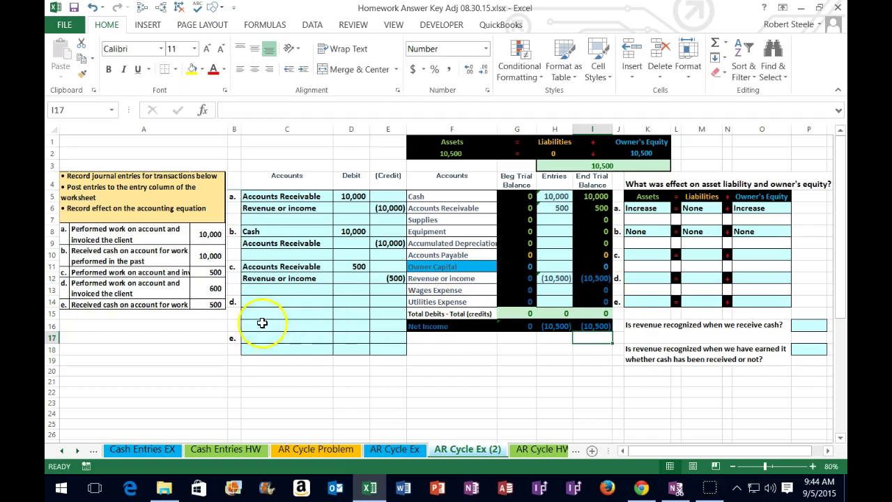
Clear transaction c's amounts in D11:E12 to compare totals, then undo
left_click_drag(355, 267, 376, 277)
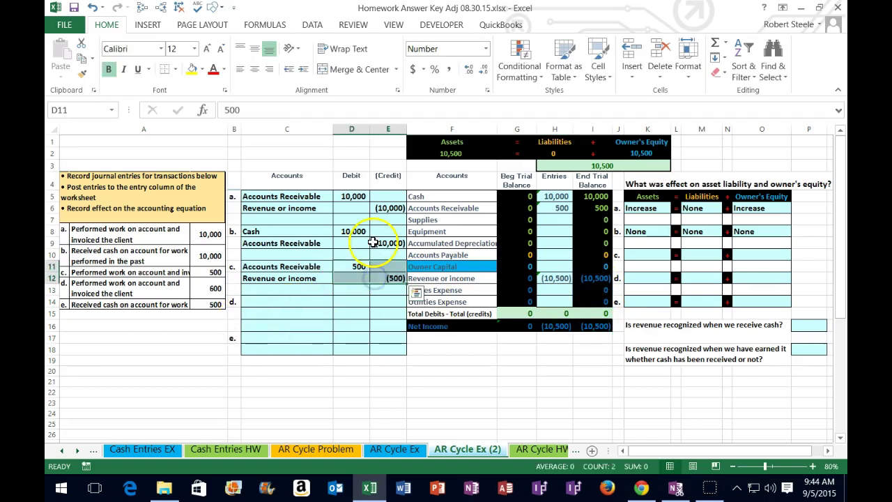
key("Delete")
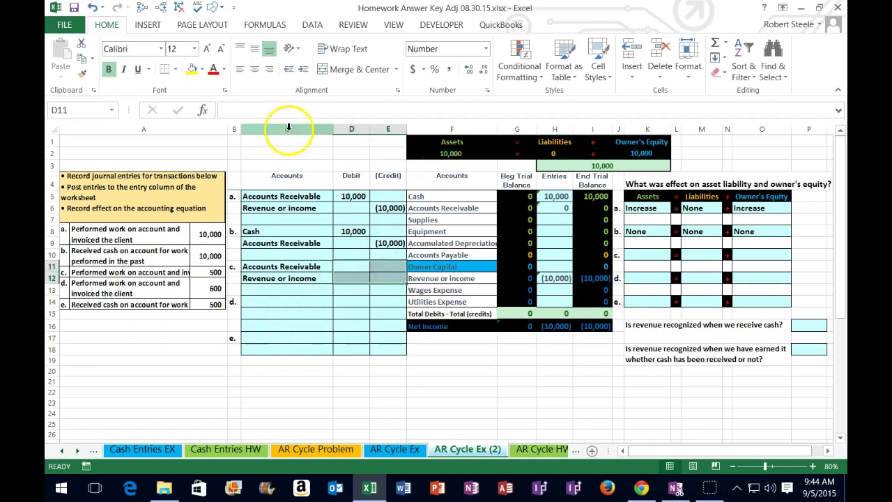
left_click(93, 7)
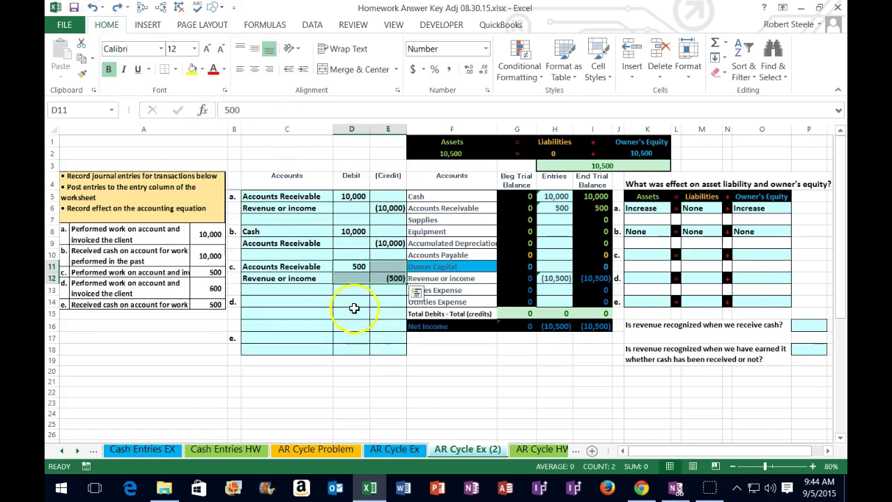
Choose Increase in K10, None in M10 and Increase in O10 for transaction c
left_click(634, 255)
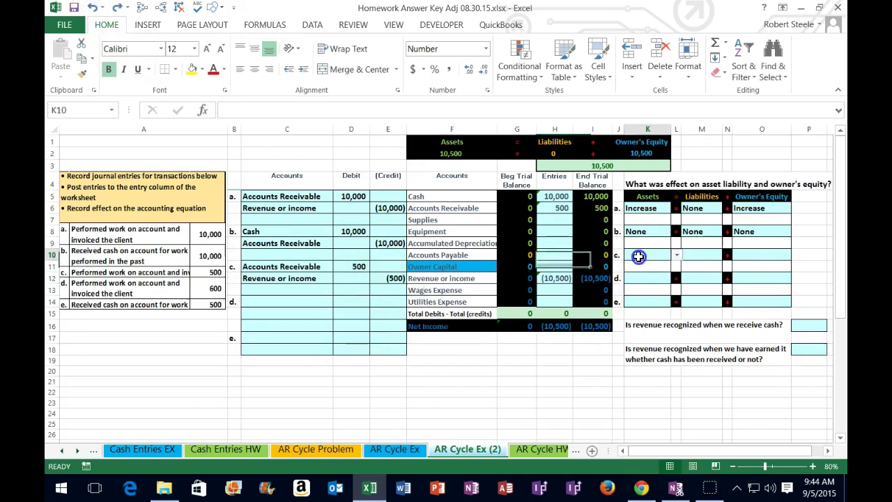
left_click(677, 255)
left_click(655, 271)
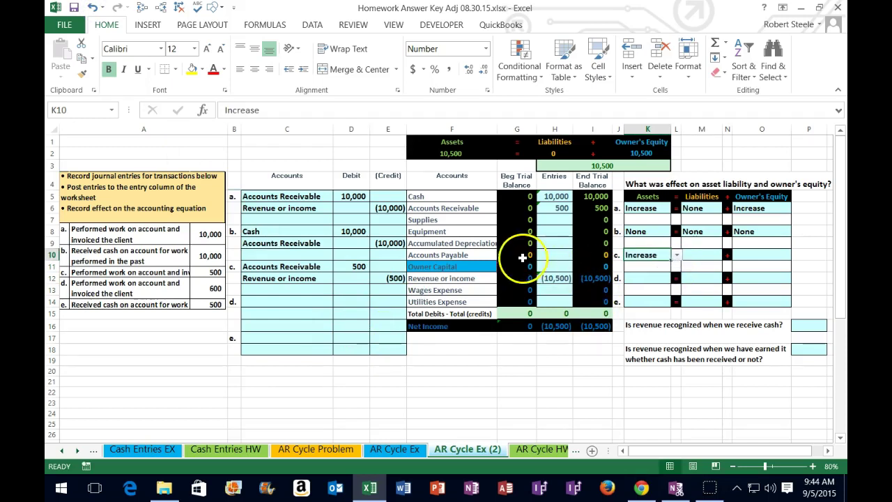
left_click(704, 256)
left_click(728, 256)
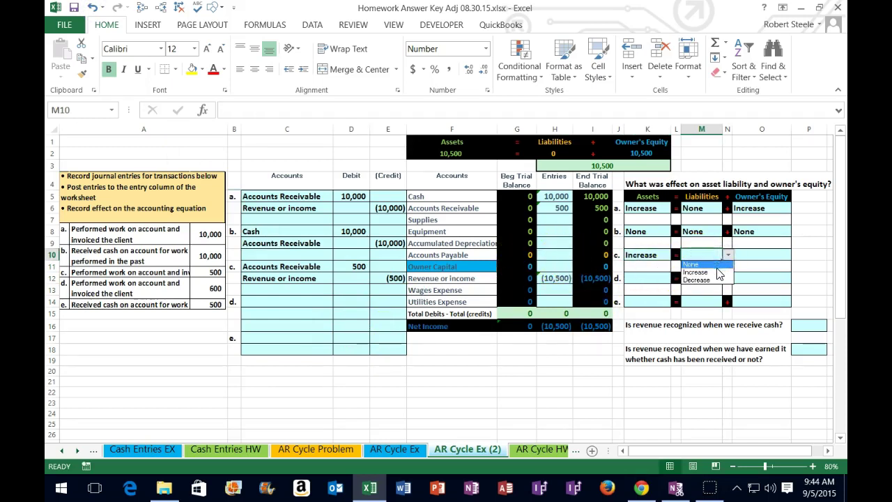
left_click(713, 265)
left_click(749, 255)
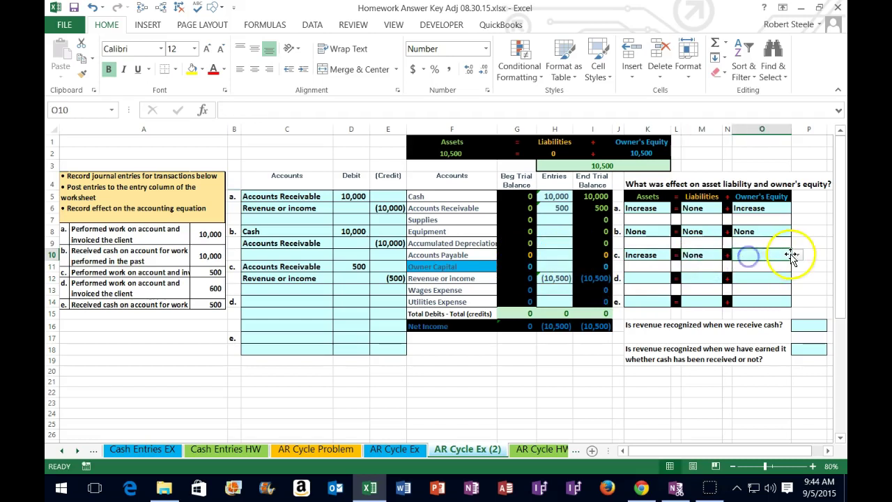
left_click(798, 260)
left_click(793, 273)
left_click_drag(357, 267, 373, 275)
key("Delete")
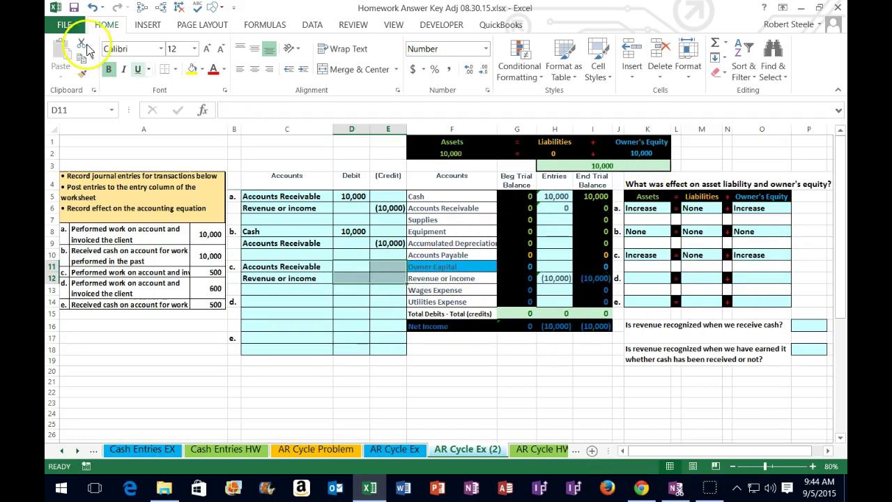
left_click(92, 10)
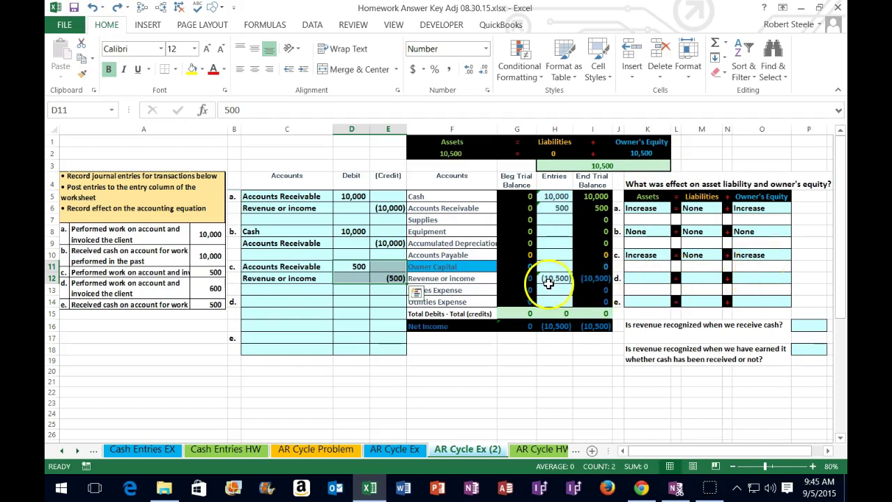
key("Escape")
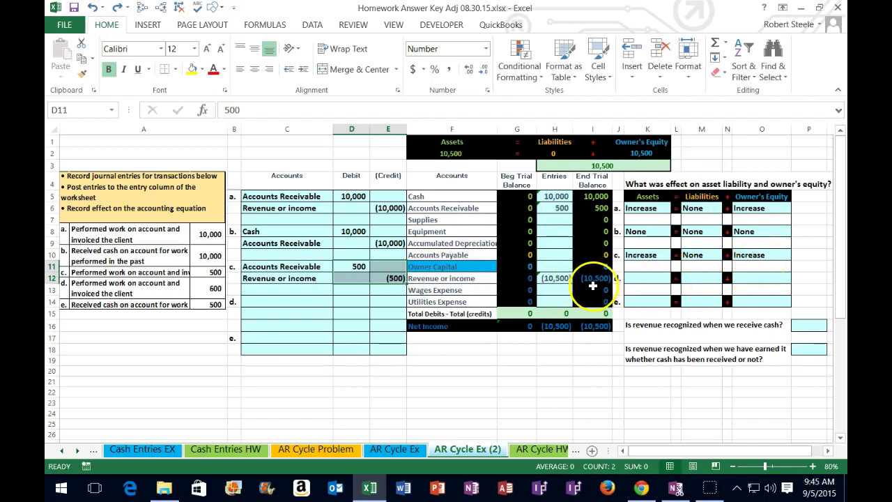
left_click(591, 279)
left_click_drag(627, 154, 656, 154)
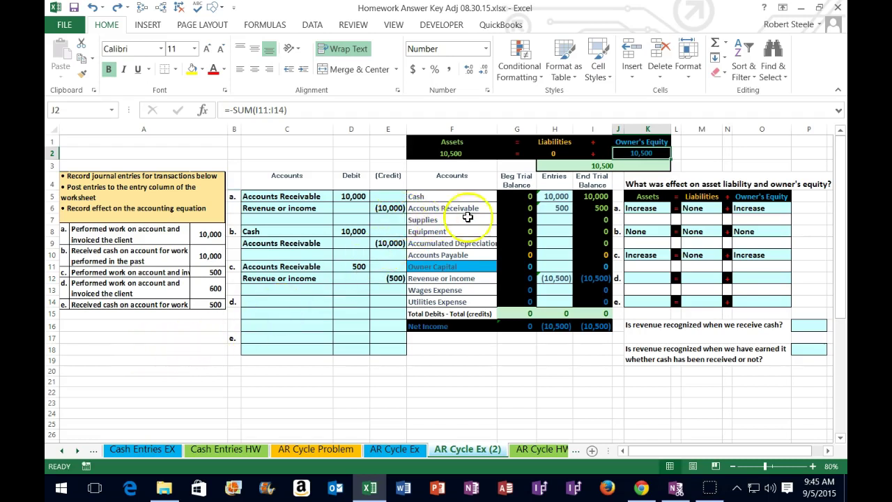
left_click(554, 208)
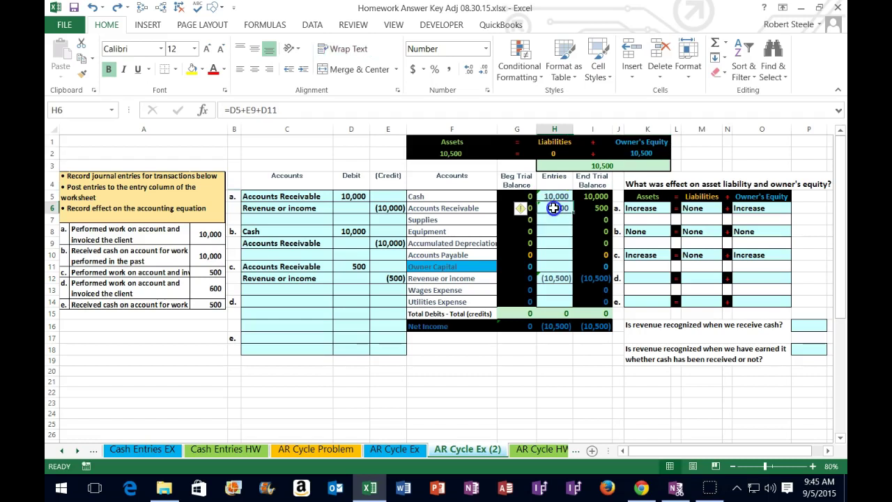
left_click(179, 7)
left_click(568, 224)
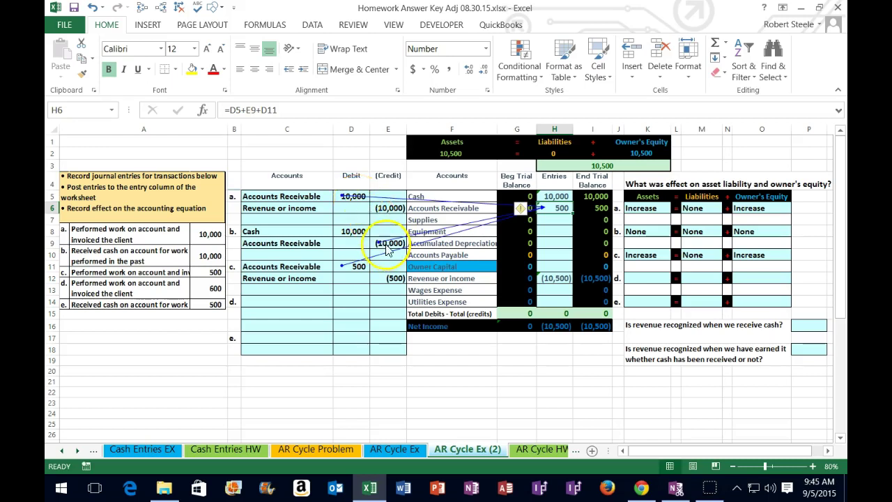
left_click(178, 7)
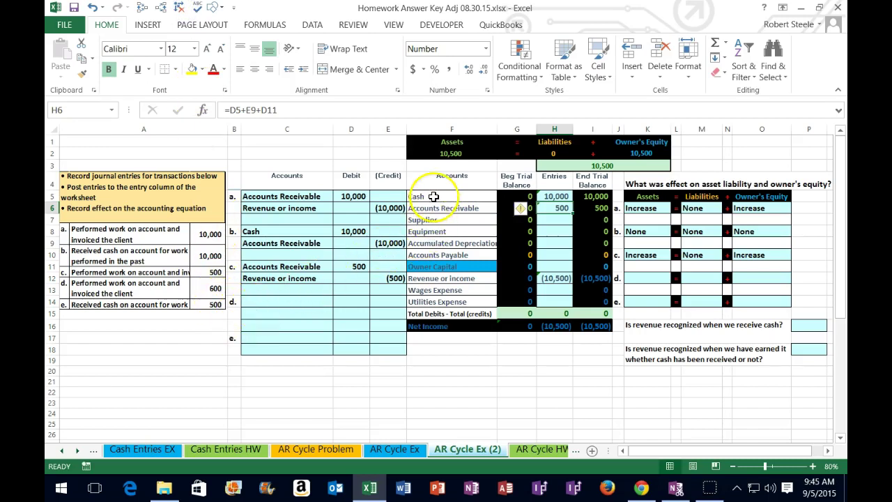
left_click_drag(433, 196, 589, 198)
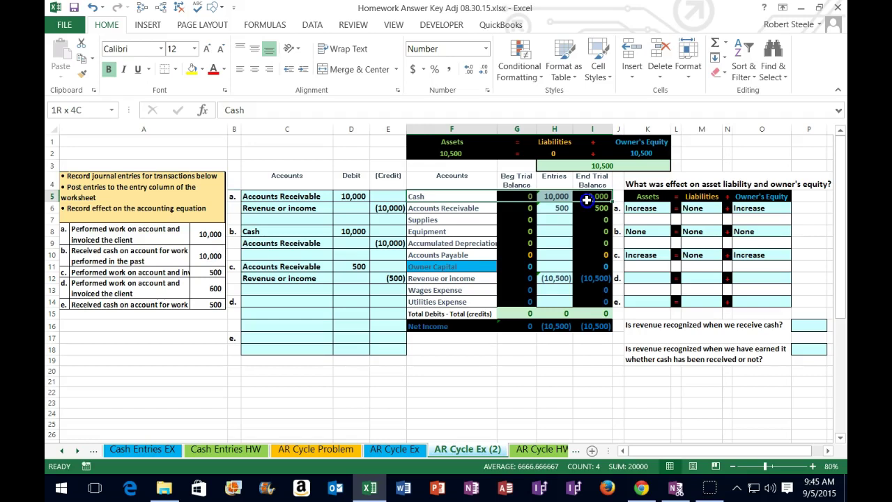
left_click_drag(413, 208, 593, 207)
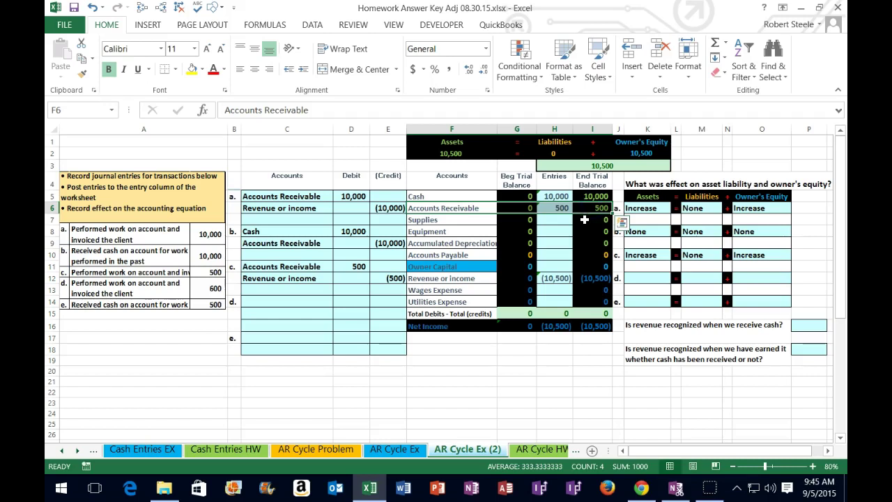
Paste 'Accounts Receivable' into C14 as transaction d's debit account
left_click(462, 207)
right_click(461, 206)
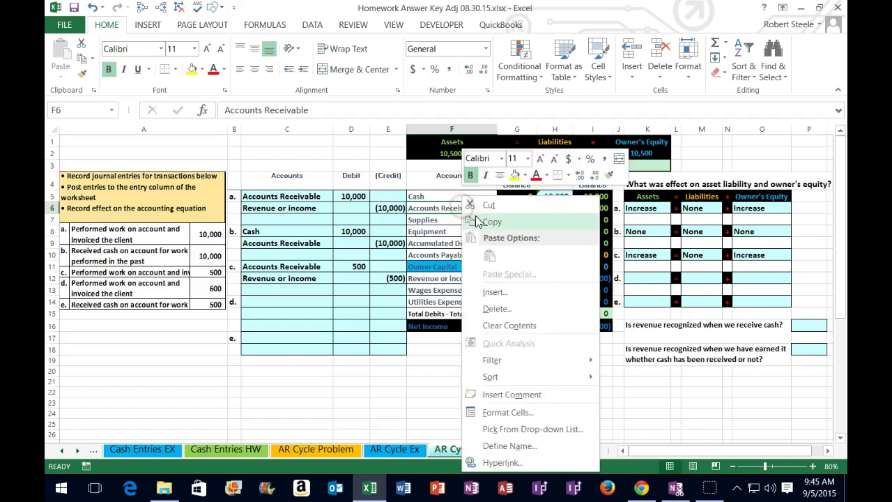
left_click(476, 220)
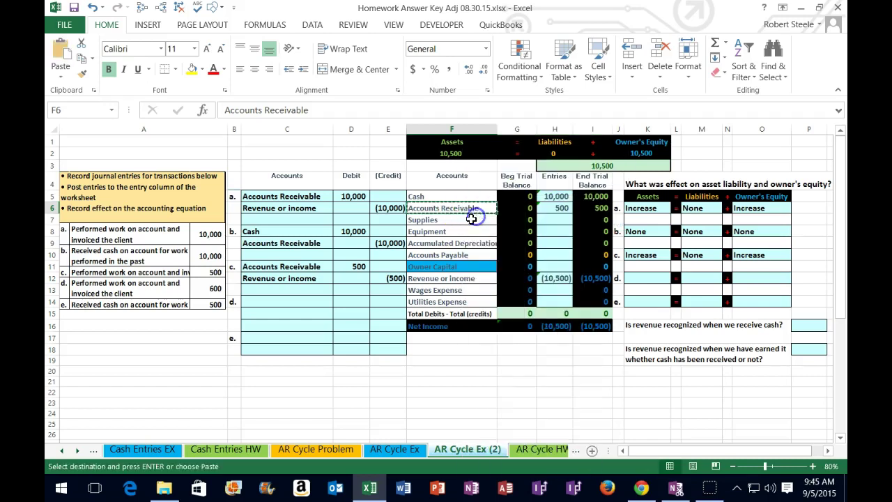
left_click(272, 302)
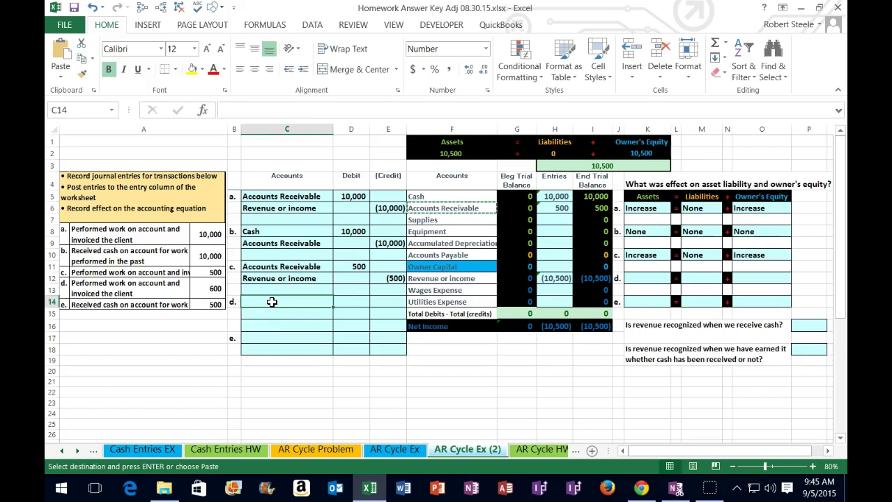
right_click(272, 301)
left_click(325, 89)
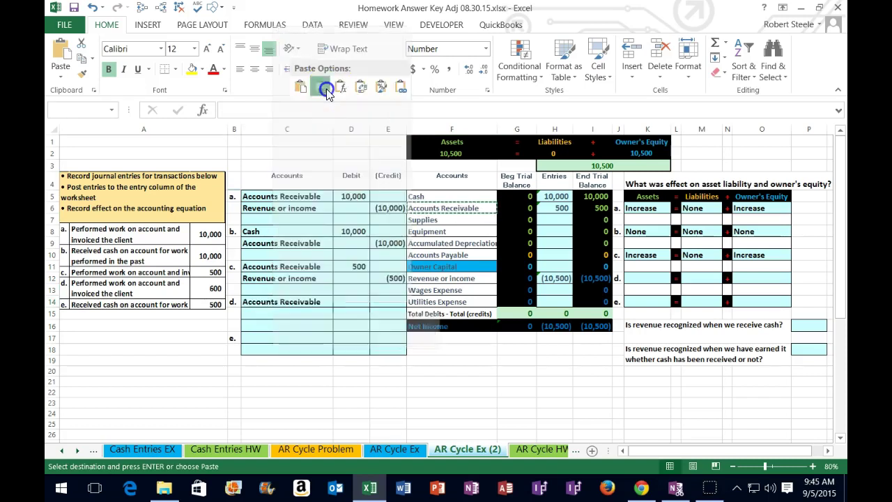
Enter transaction d's 600 debit in D14 and -600 credit in E15
left_click(352, 301)
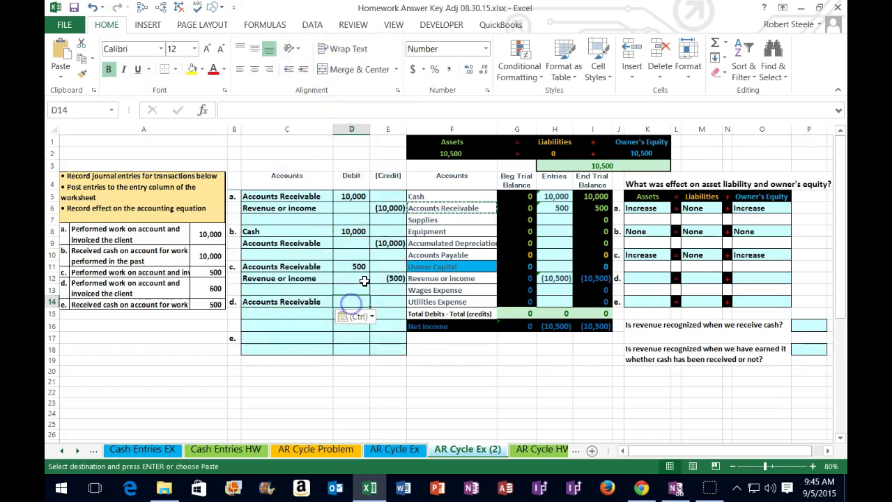
type("600")
key("Return")
key("Right")
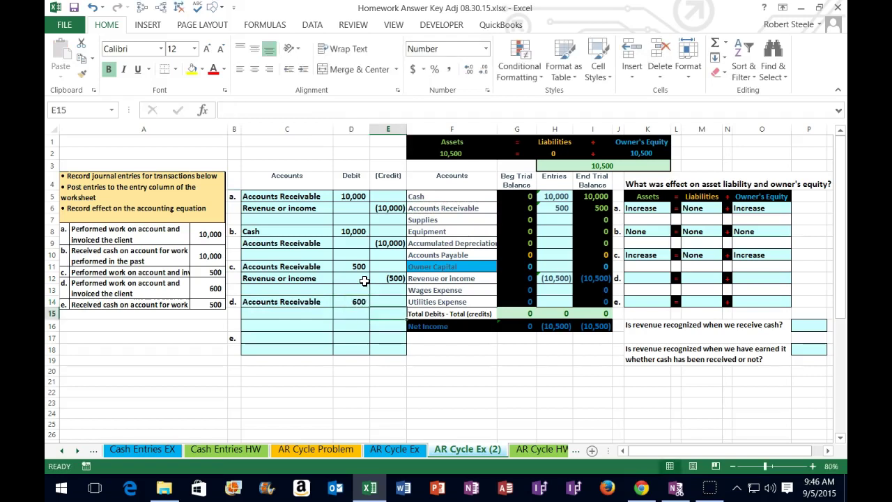
type("-600")
key("Return")
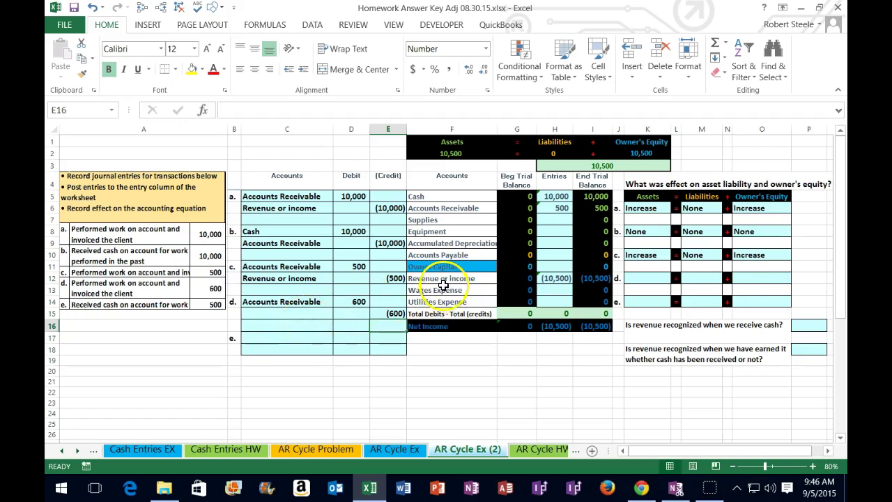
Paste 'Revenue or income' into C15 as transaction d's credit account
left_click_drag(442, 285, 589, 280)
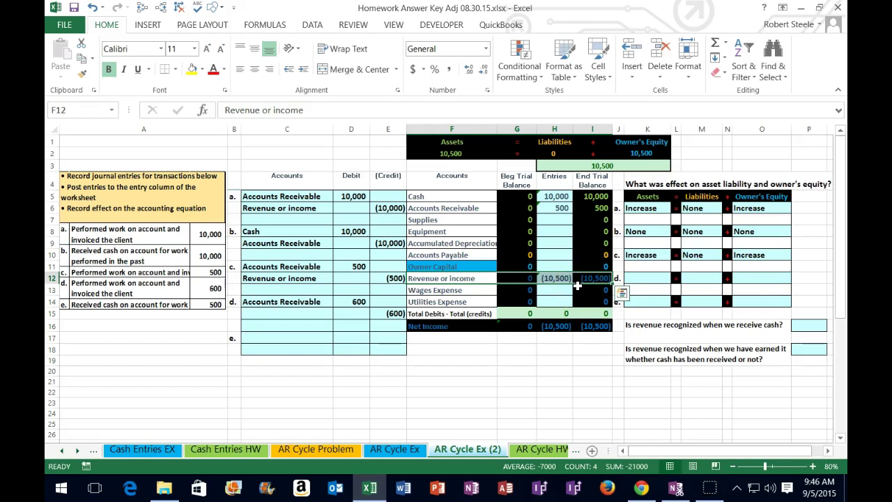
right_click(444, 278)
left_click(474, 221)
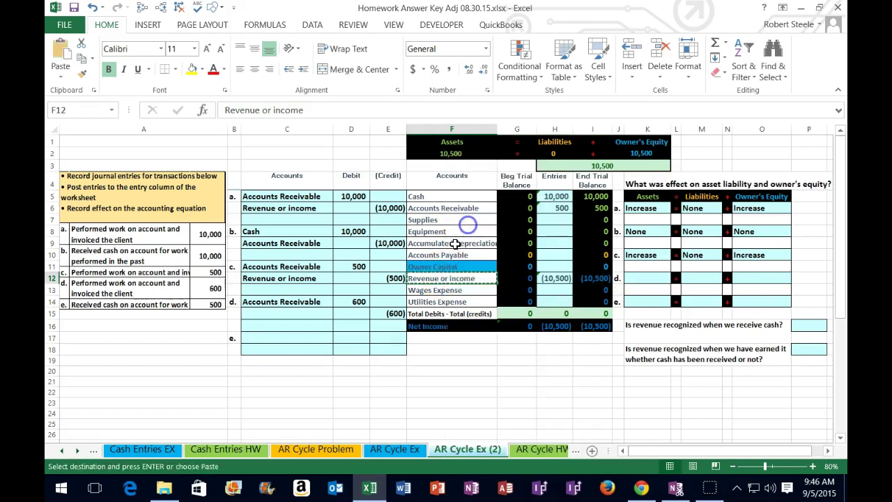
left_click(296, 315)
right_click(297, 316)
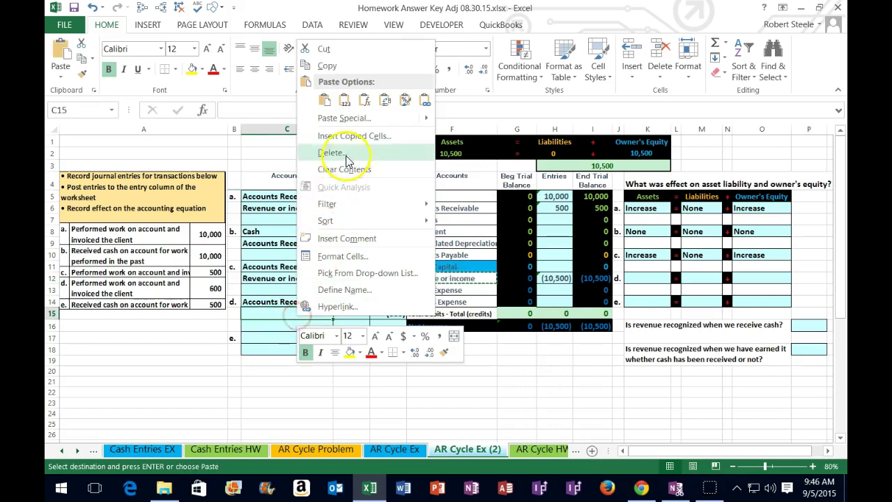
left_click(344, 94)
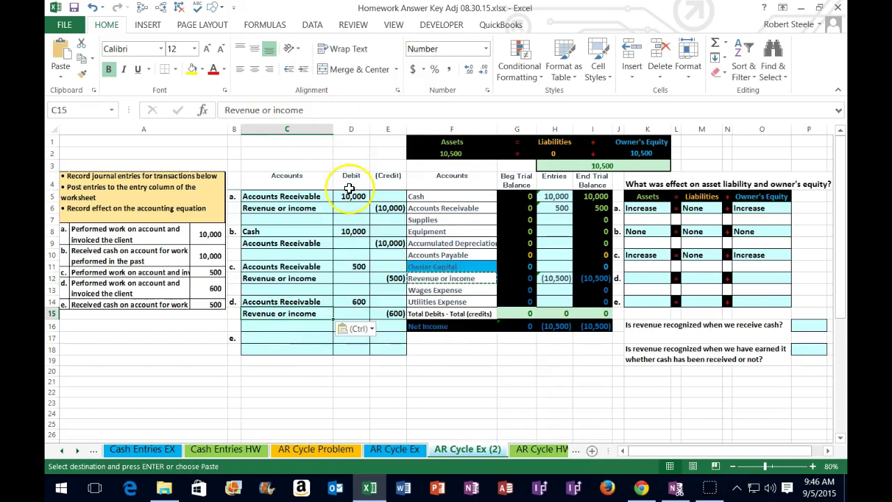
left_click(558, 208)
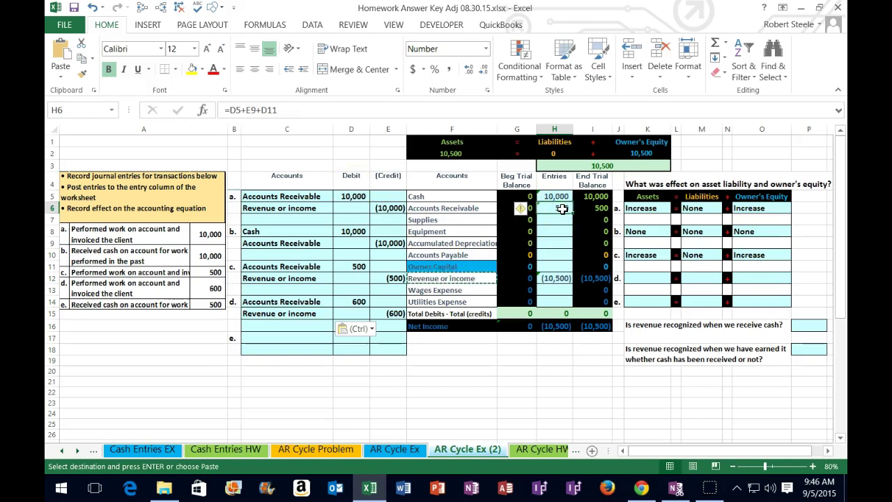
Append +D14 to the Accounts Receivable entries formula in H6
double_click(563, 209)
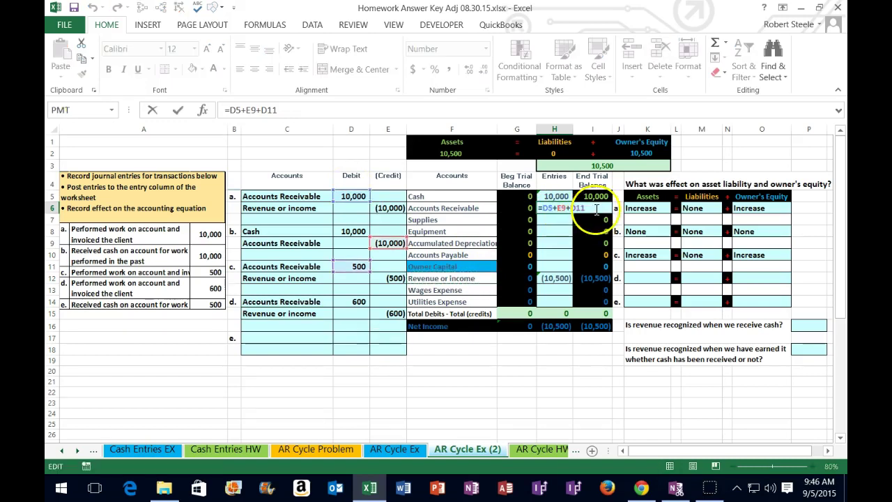
type("+")
left_click(356, 302)
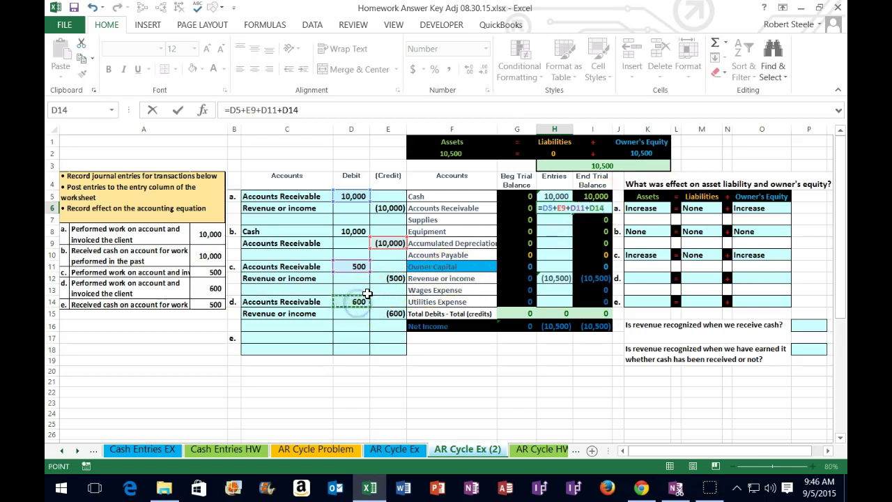
key("Return")
left_click(593, 209)
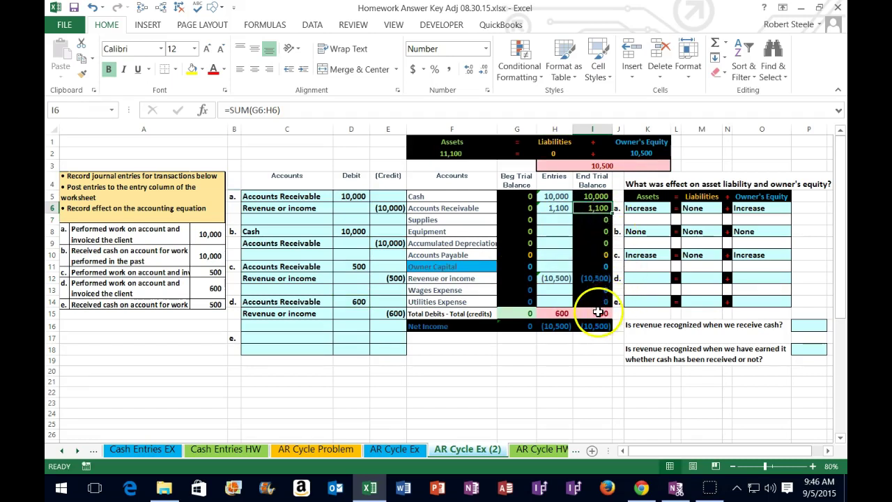
Append +E15 to the revenue entries formula in H12, making =E6+E12+E15
left_click(560, 279)
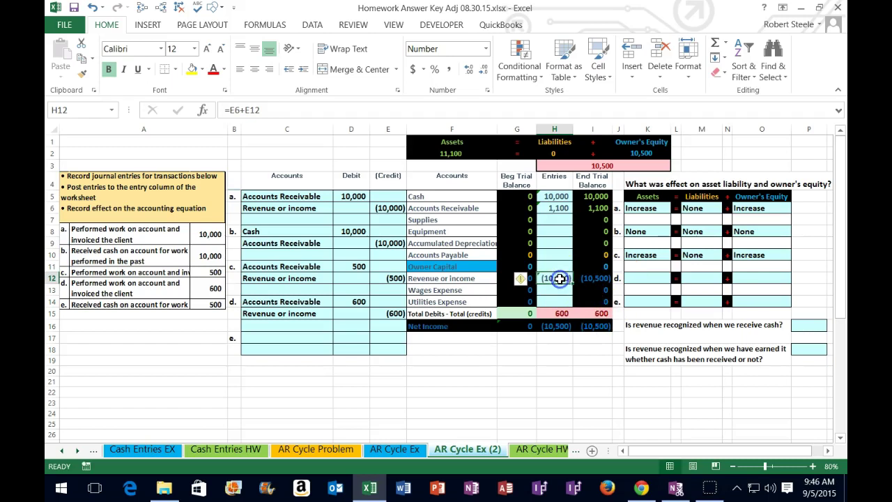
double_click(560, 278)
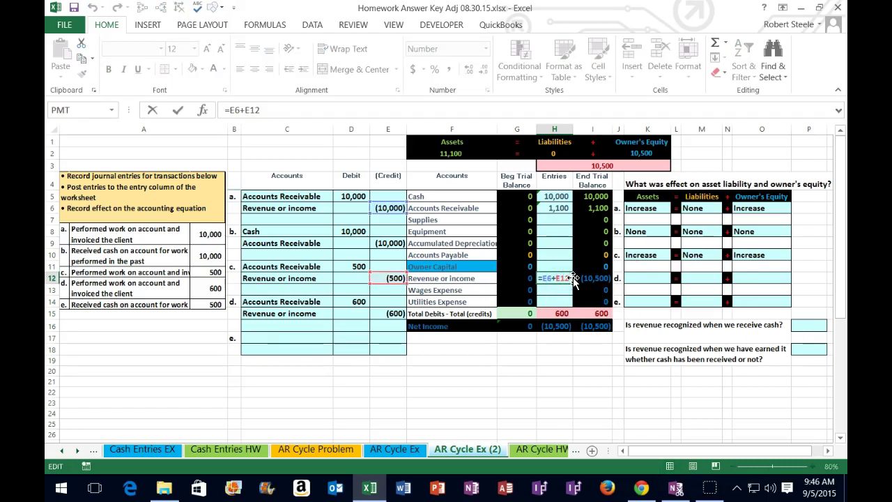
type("+")
left_click(399, 313)
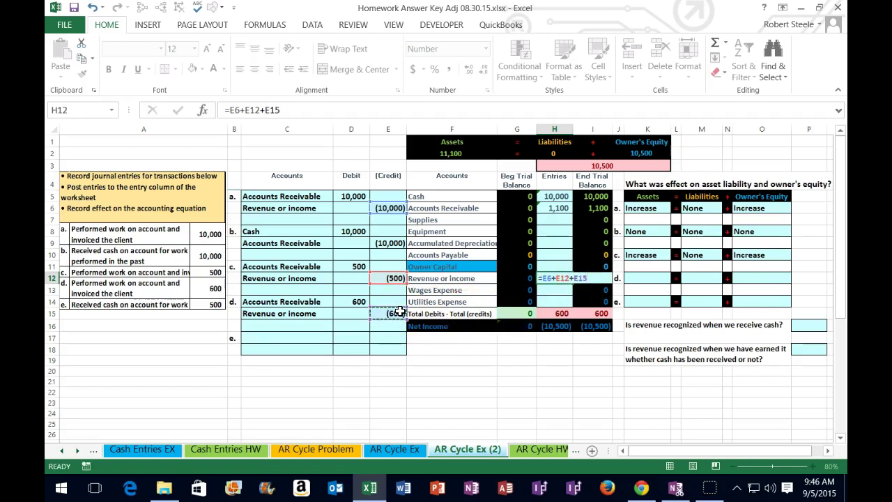
key("Return")
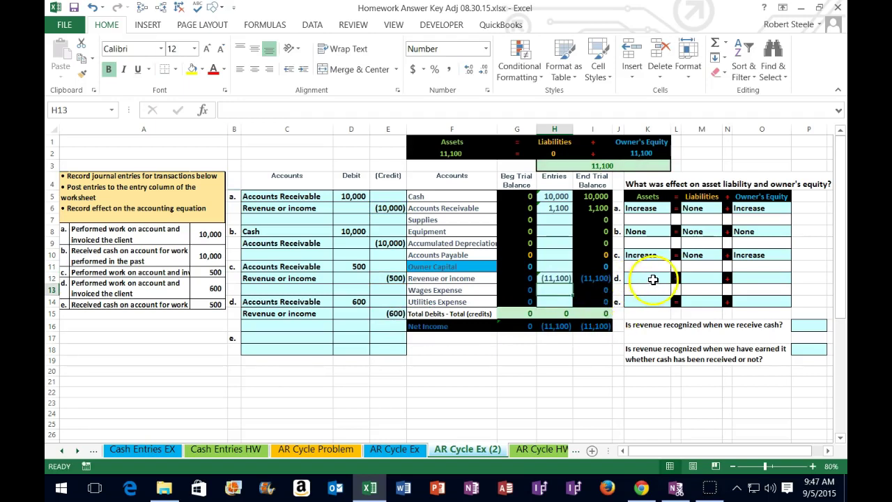
Clear and restore transaction d's 600 amounts, then choose Increase in K12 and None in M12
left_click_drag(352, 302, 387, 313)
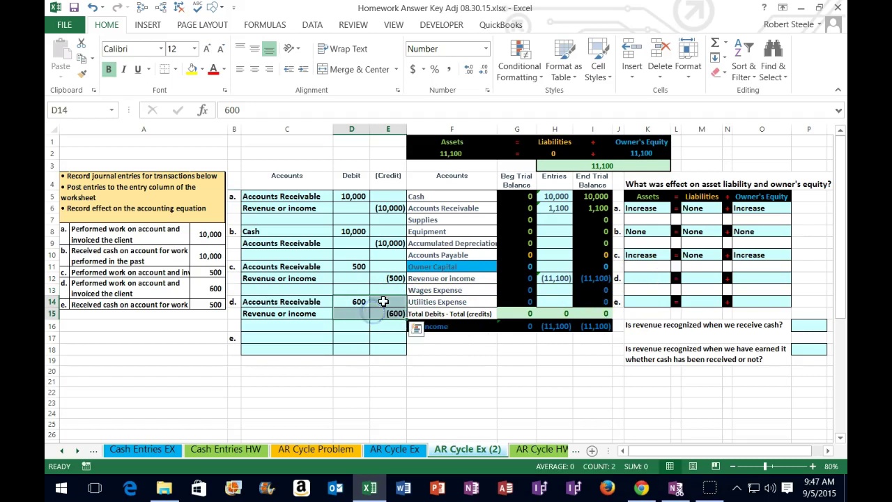
key("Delete")
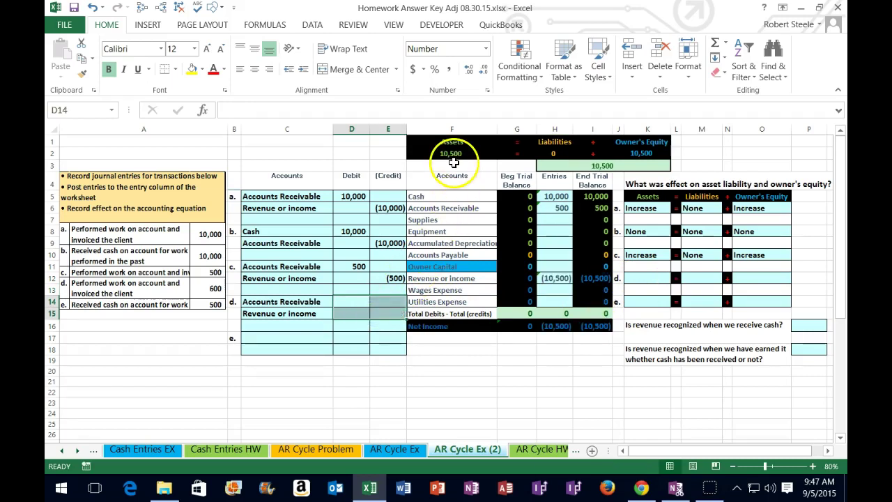
left_click(92, 7)
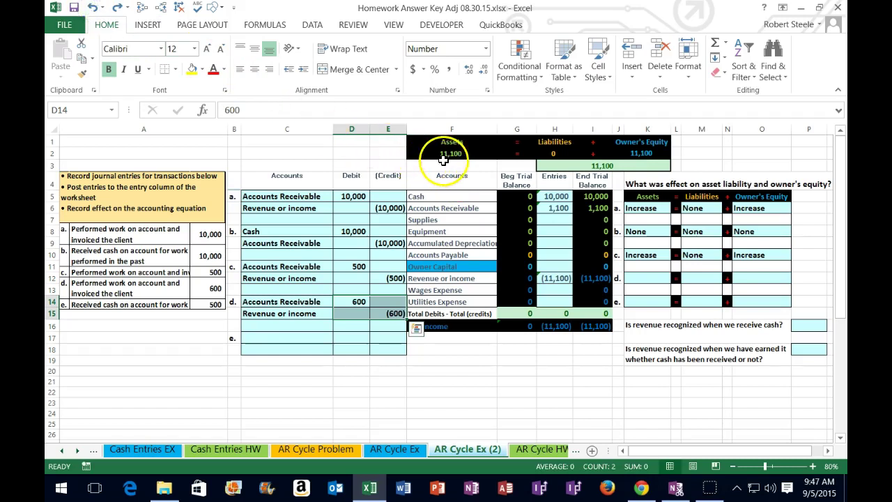
left_click(659, 277)
left_click(675, 279)
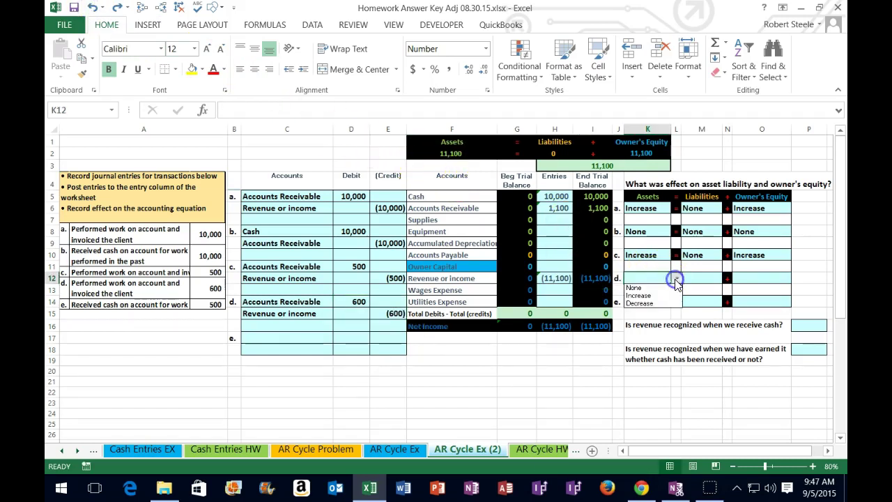
left_click(666, 294)
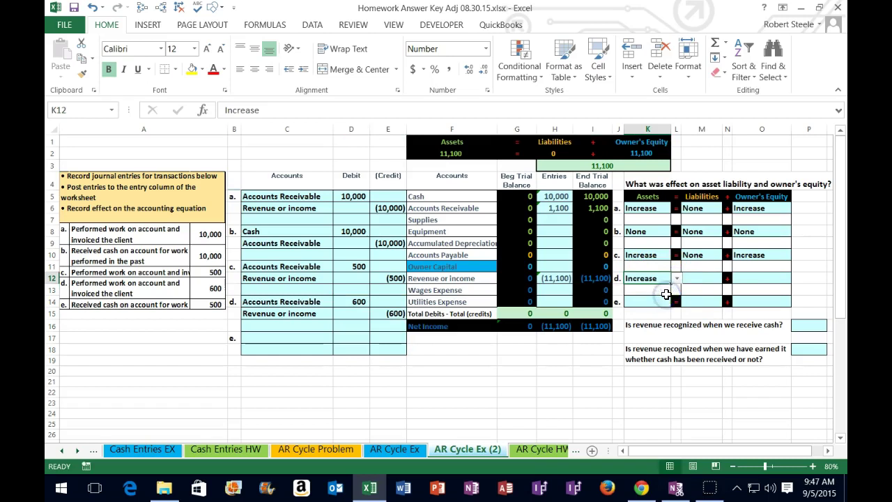
left_click(700, 278)
left_click(728, 278)
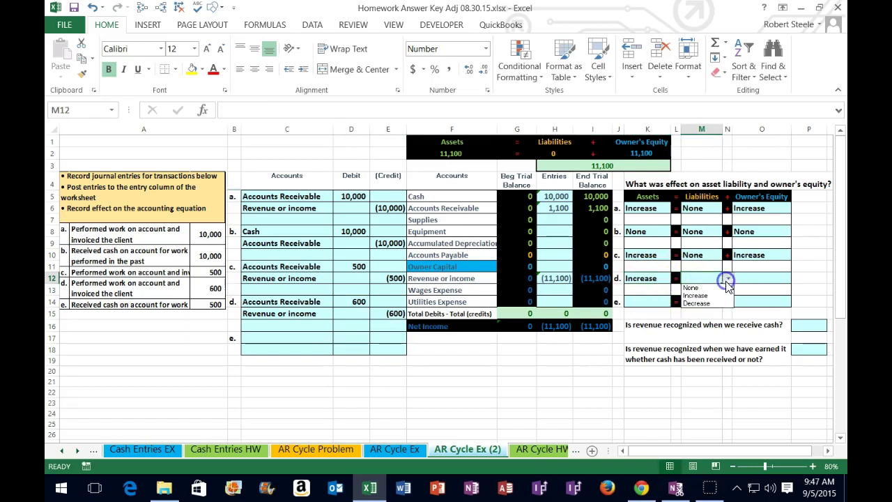
left_click(720, 289)
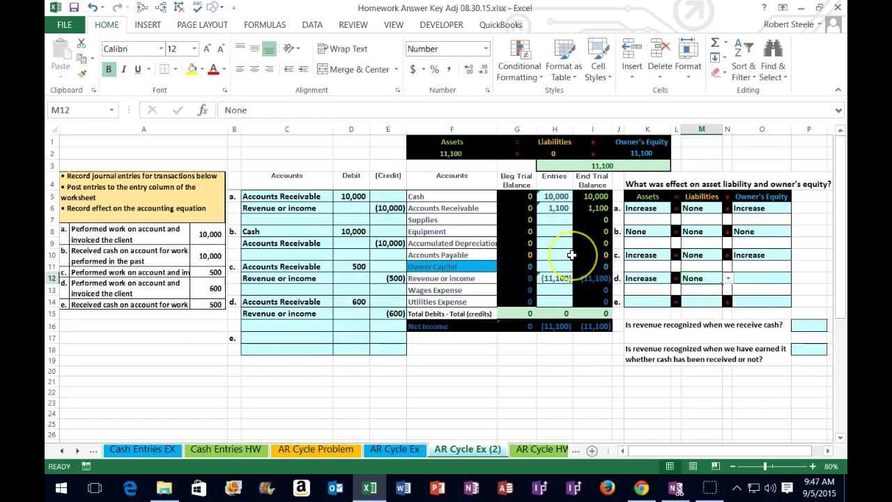
Clear and restore transaction d's amounts again to compare totals, then select owner's equity cell O12
left_click_drag(358, 302, 383, 315)
key("Delete")
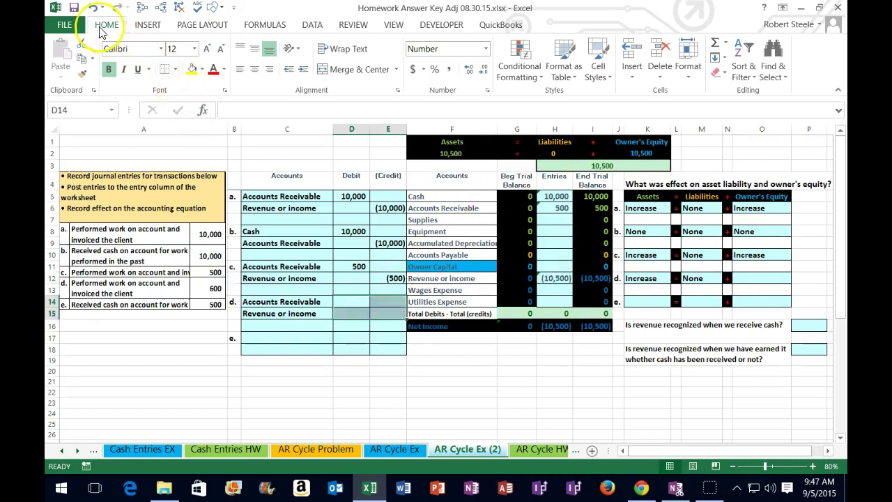
left_click(92, 7)
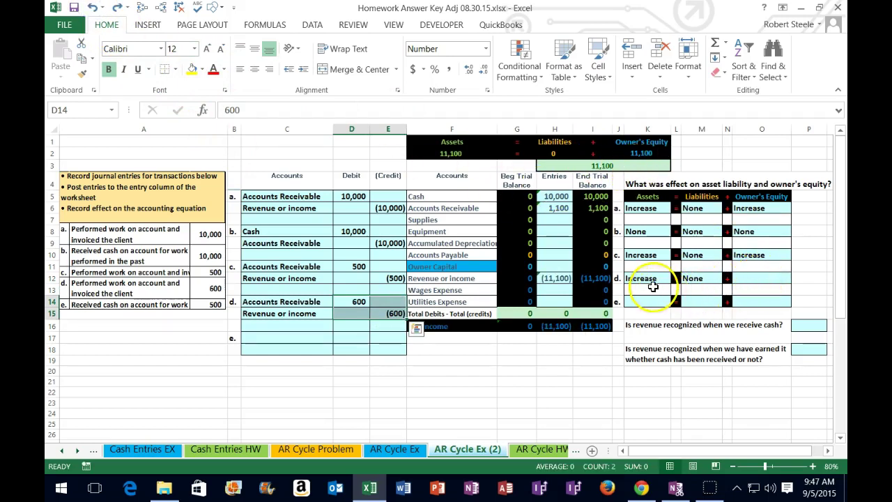
left_click(776, 280)
left_click(798, 280)
Choose Increase in O12, then review the revenue balance, equity total and Cash row
left_click(764, 302)
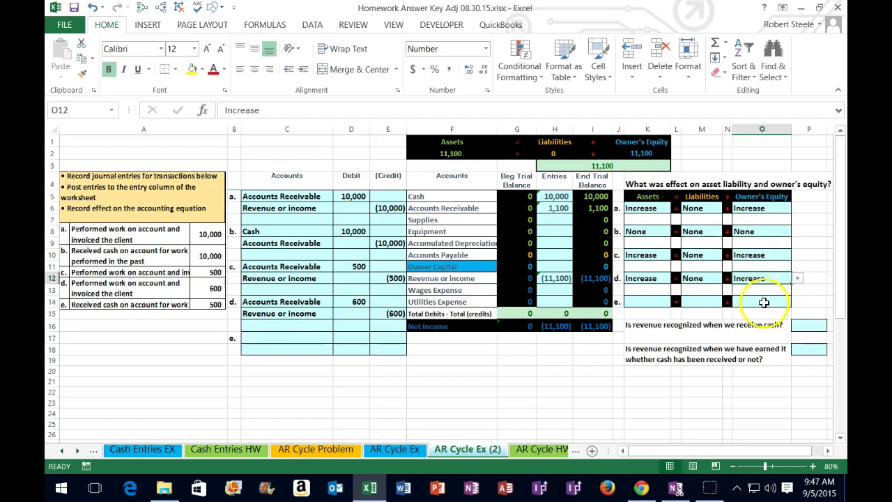
left_click(596, 278)
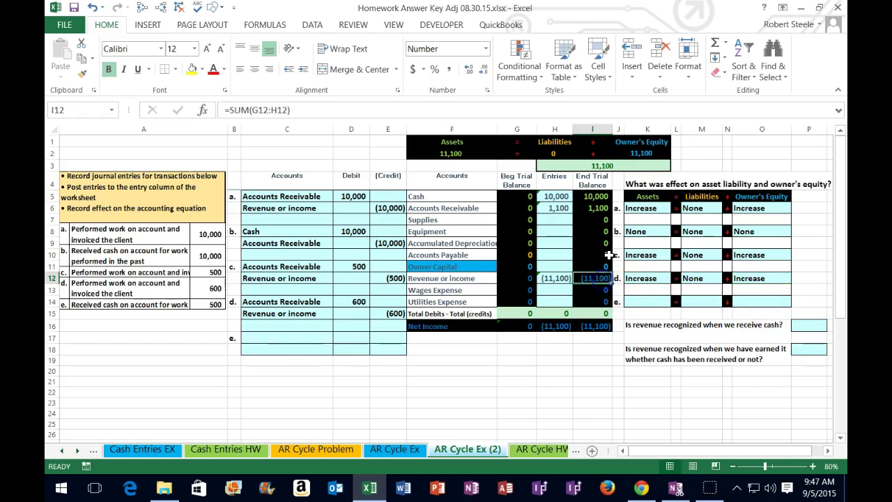
left_click_drag(611, 150, 640, 158)
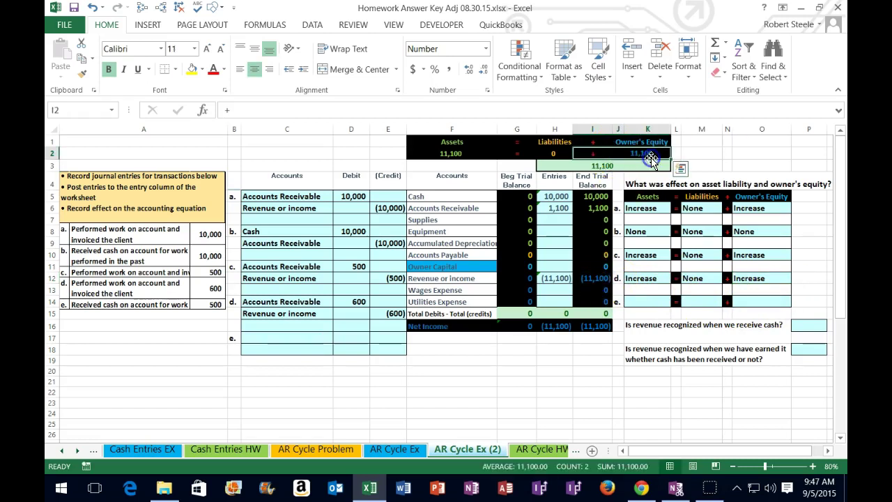
left_click(558, 411)
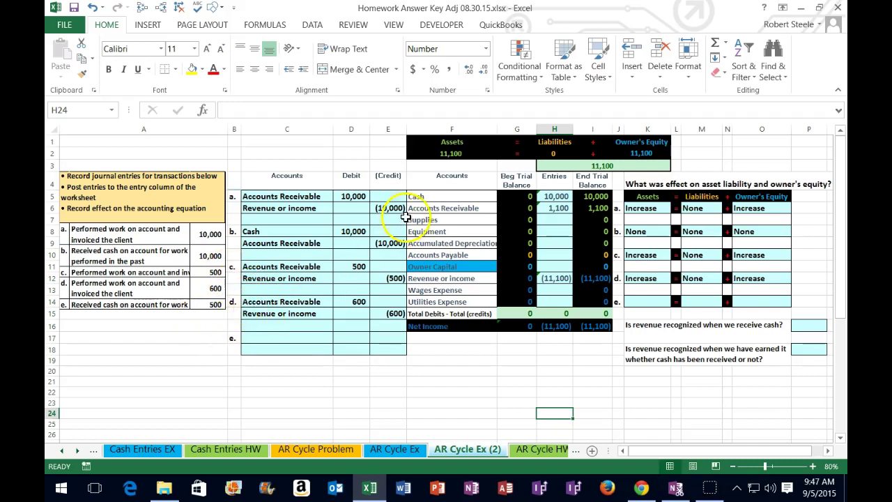
left_click(431, 198)
left_click_drag(472, 197, 591, 195)
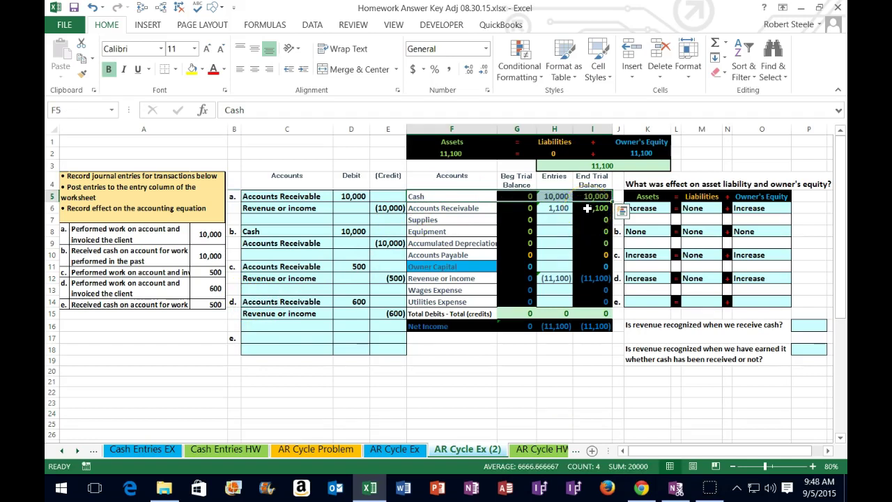
Paste 'Cash' as a value into C17 as transaction e's debit account
left_click(448, 196)
right_click(446, 196)
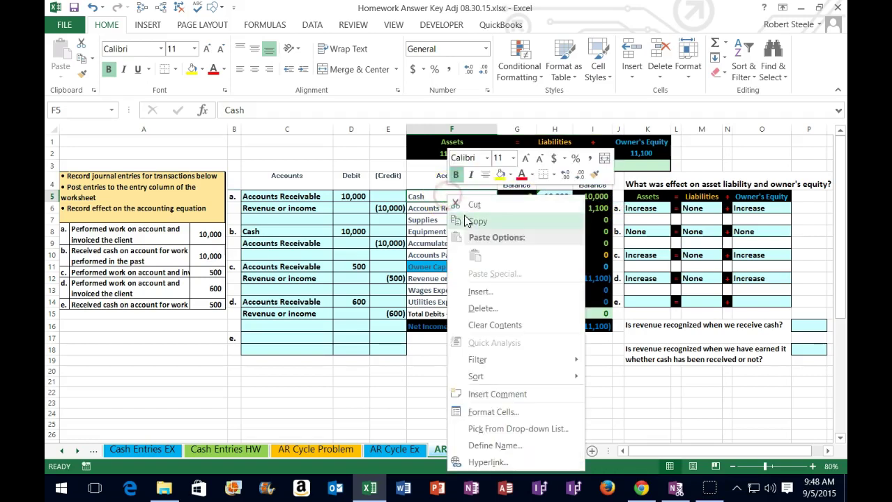
left_click(537, 218)
left_click(277, 338)
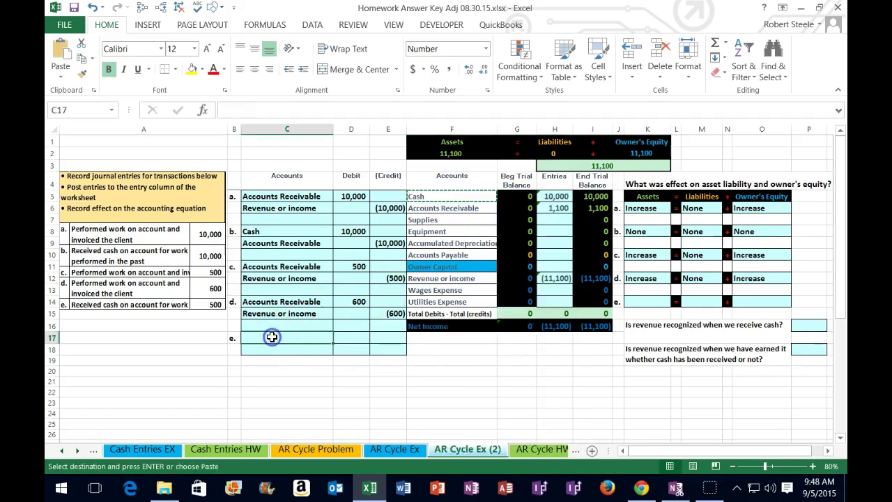
right_click(274, 339)
left_click(320, 122)
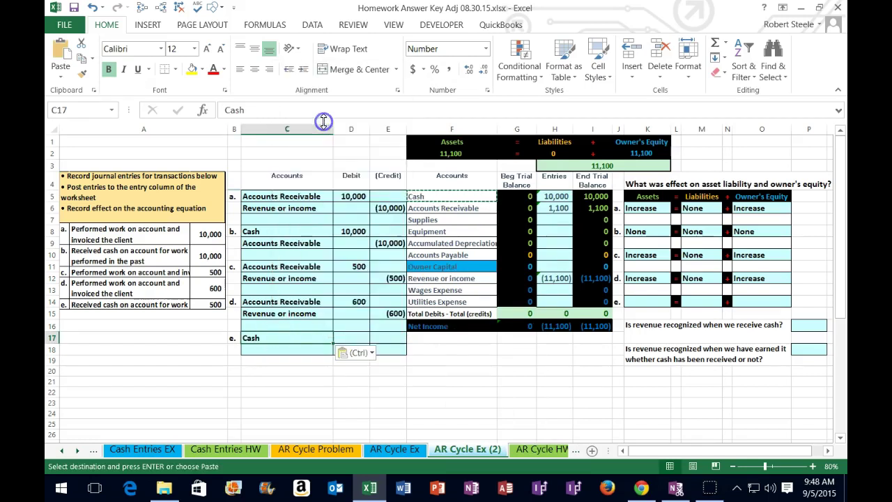
Enter transaction e's 500 debit in D17 and -500 credit in E18
left_click(347, 336)
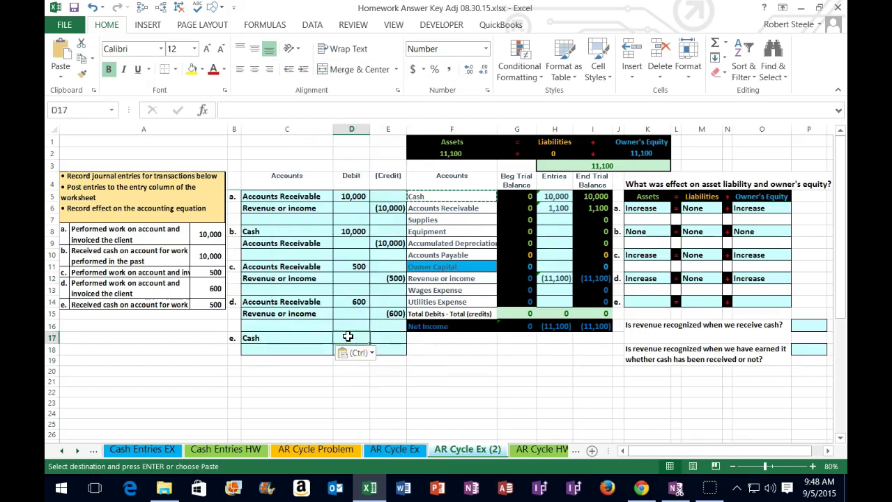
type("500")
key("Return")
key("Tab")
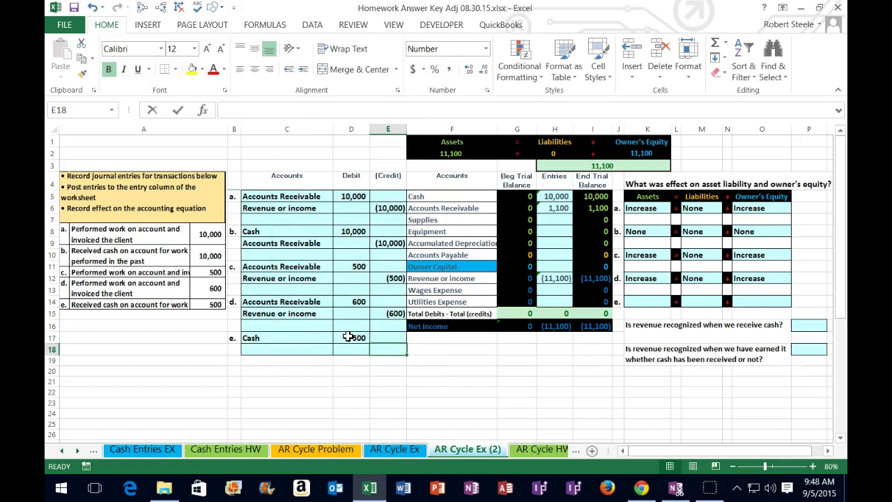
type("-500")
key("Return")
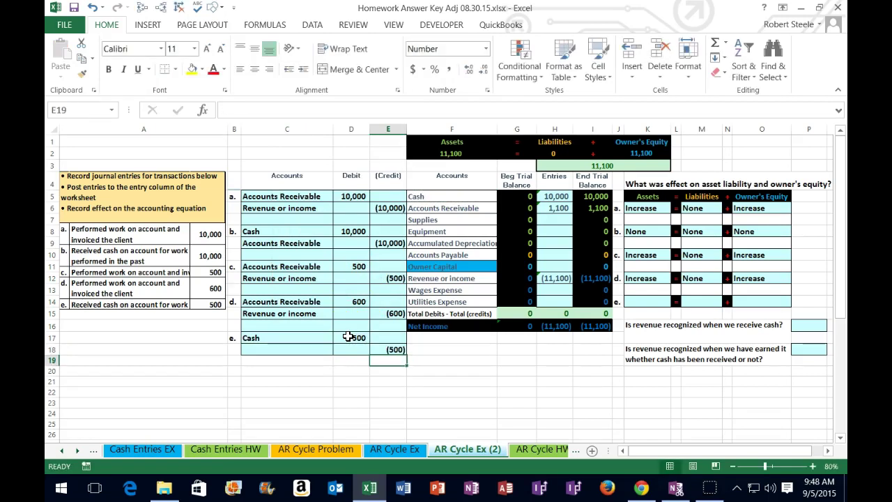
left_click(425, 280)
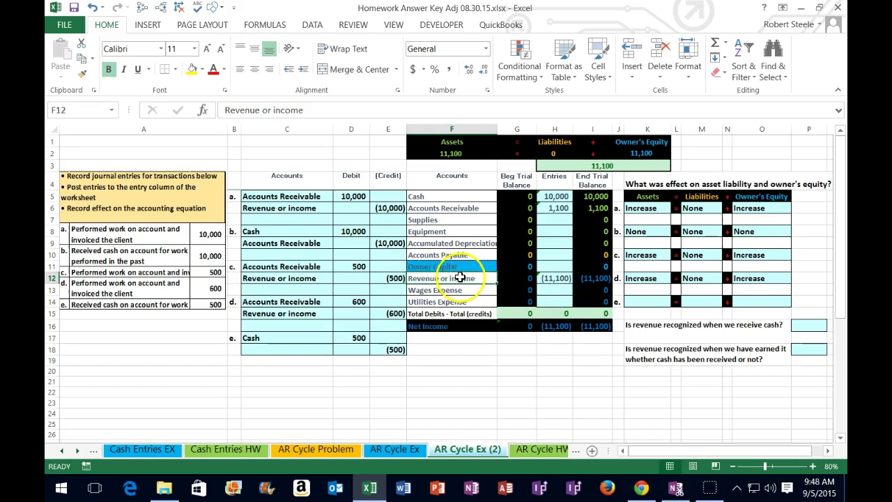
left_click(161, 7)
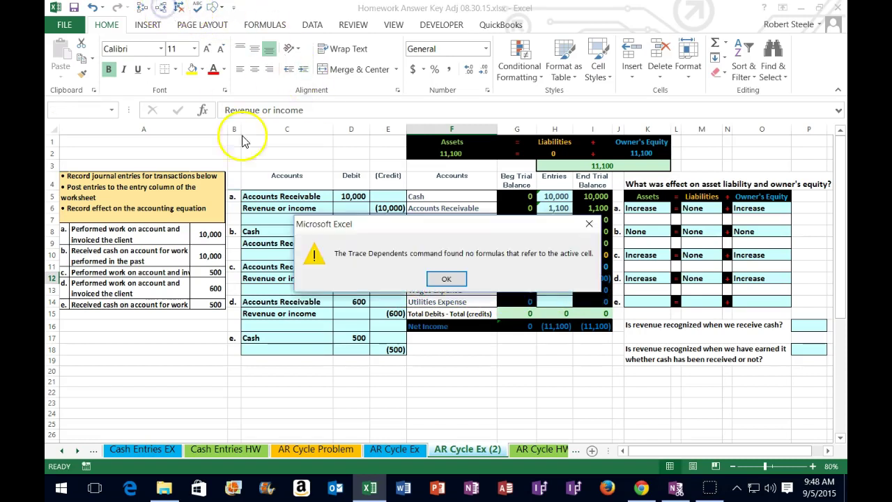
left_click(439, 278)
left_click(143, 8)
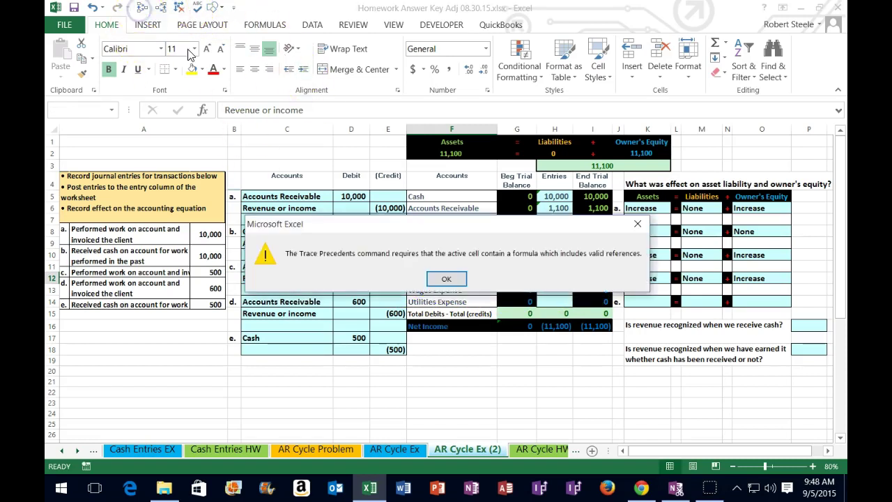
left_click(447, 281)
left_click(554, 278)
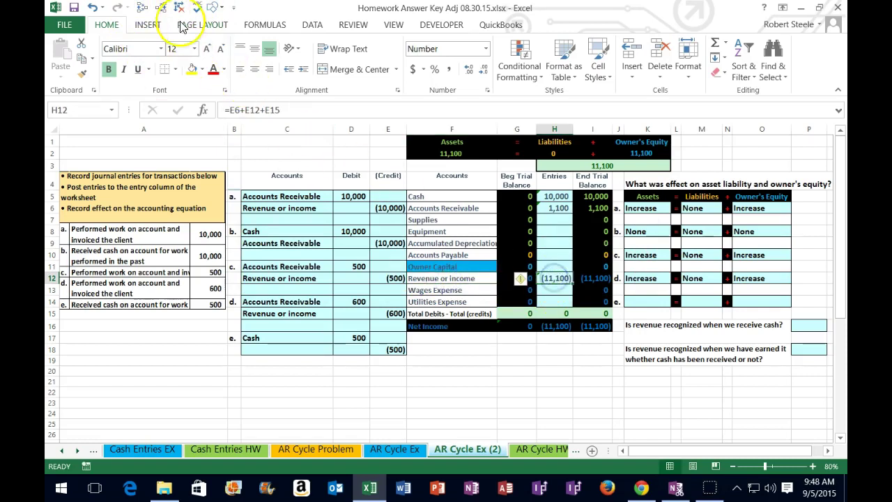
left_click(143, 9)
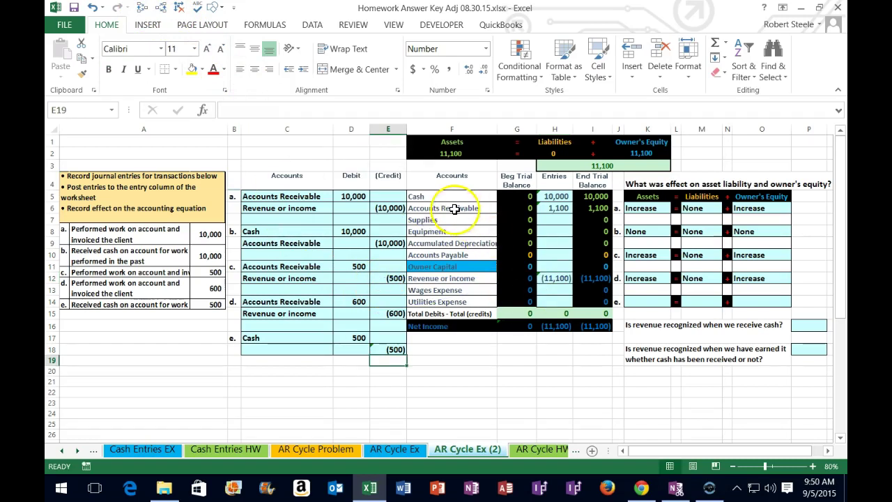
mouse_move(463, 207)
left_mouse_down()
mouse_move(584, 204)
mouse_move(596, 216)
left_mouse_up()
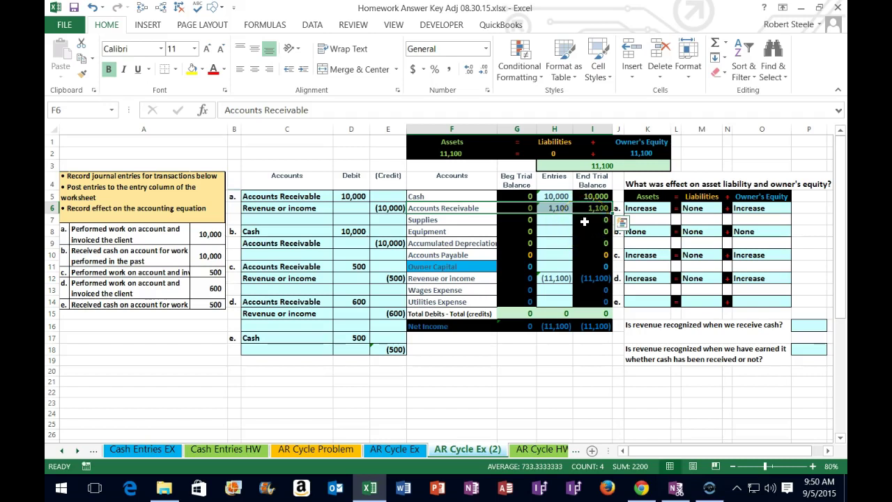
Paste 'Accounts Receivable' into C18 as transaction e's credit account
left_click(460, 207)
right_click(460, 207)
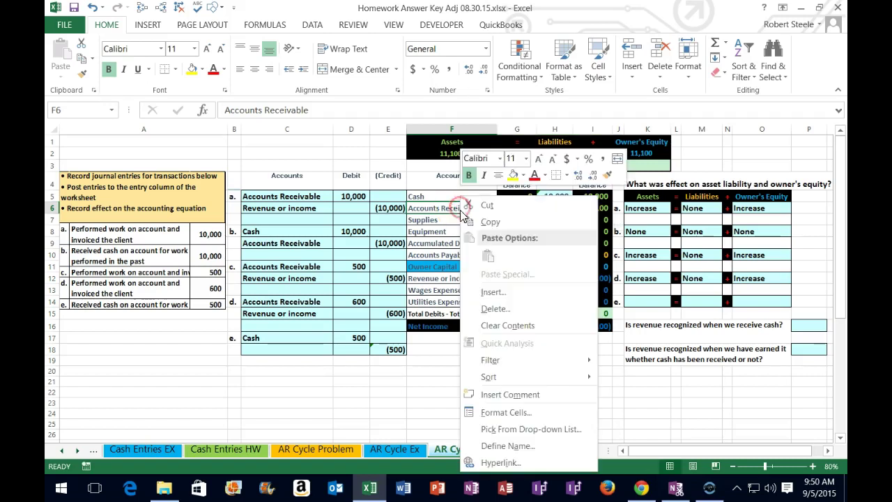
left_click(476, 220)
left_click(292, 348)
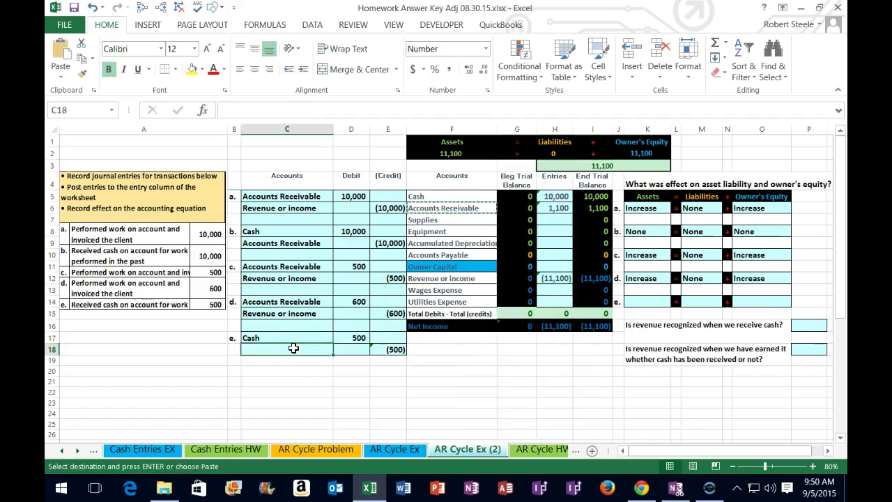
right_click(292, 349)
left_click(342, 133)
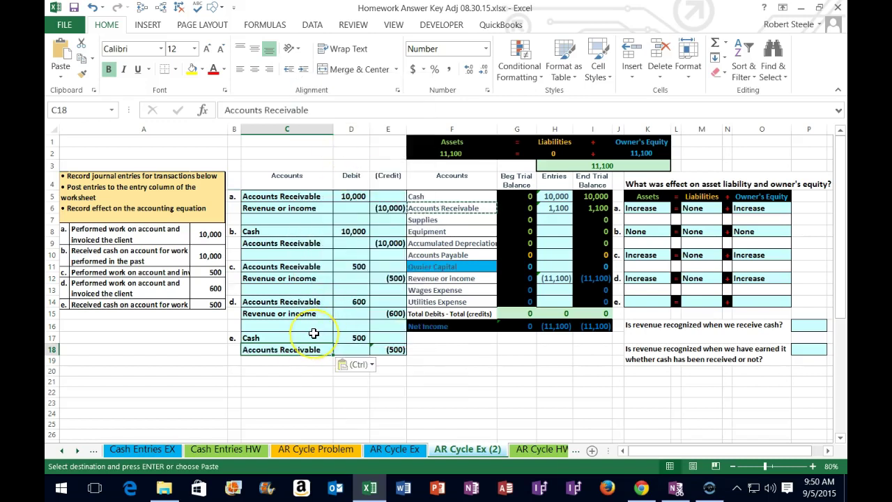
Update the Cash entries formula in H5 to =D8+D17
left_click(550, 196)
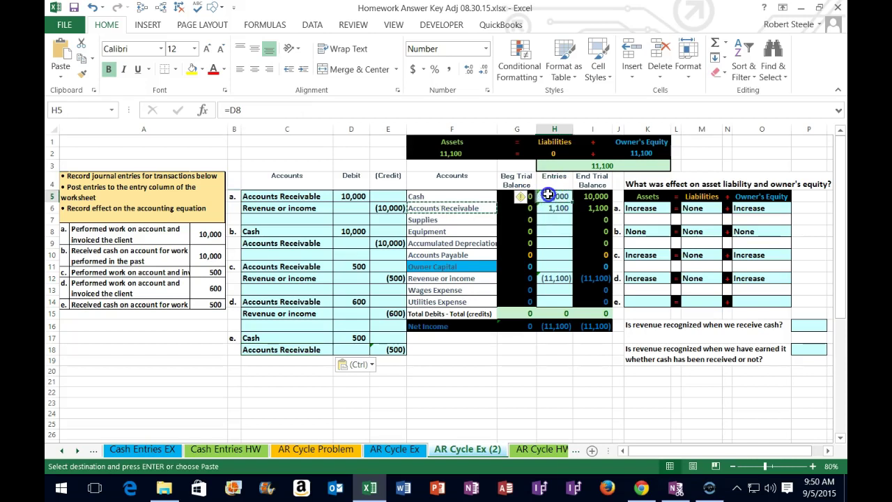
double_click(563, 196)
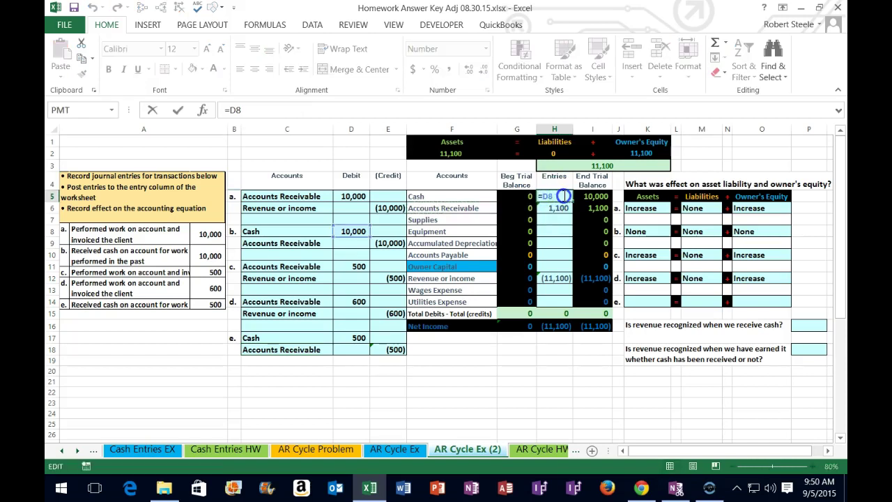
type("+")
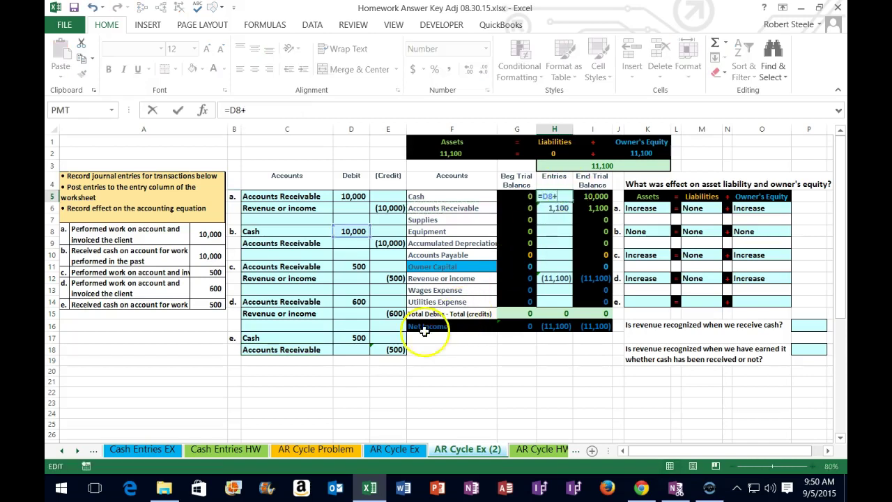
left_click(355, 339)
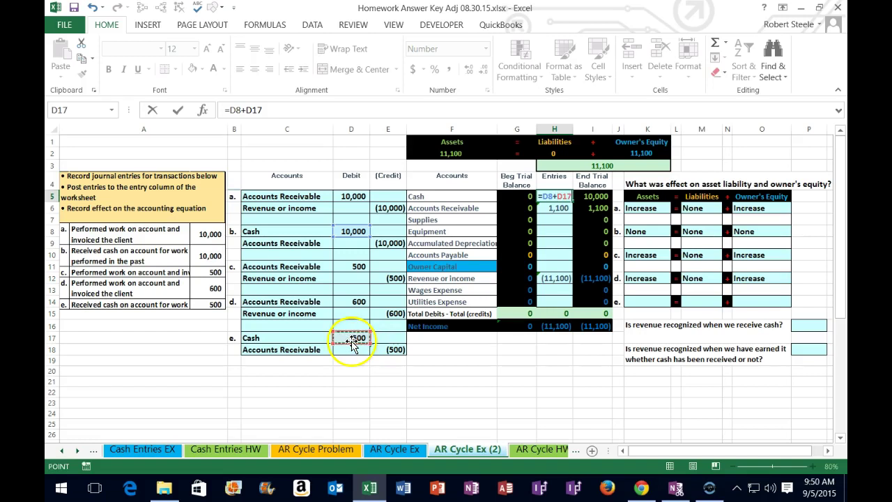
key("Return")
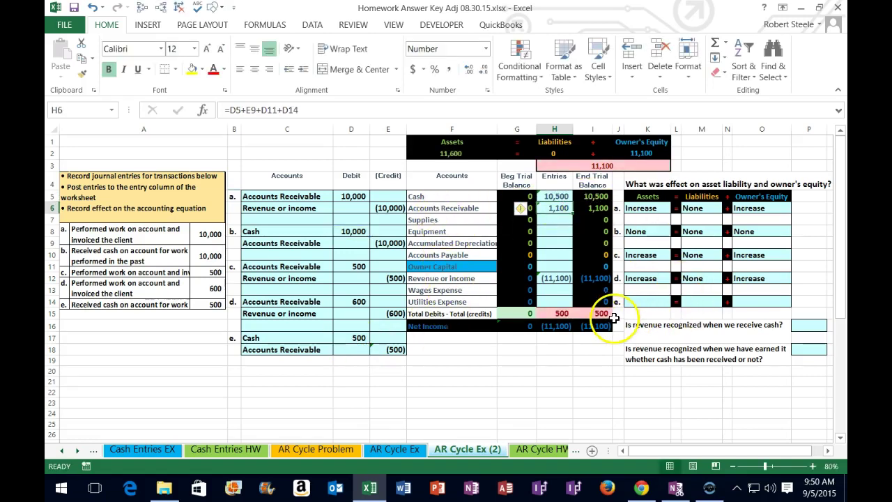
Update the Accounts Receivable formula in H6 to =D5+E9+D11+D14+E18
double_click(551, 208)
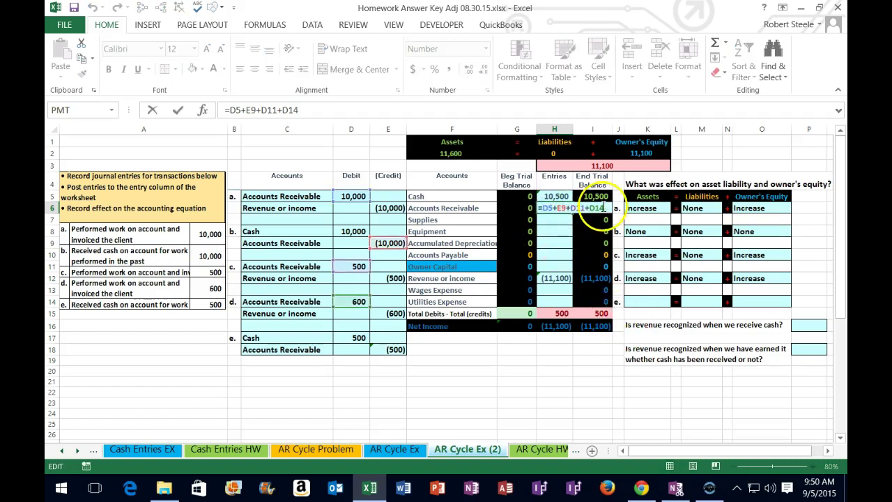
type("+")
left_click(392, 350)
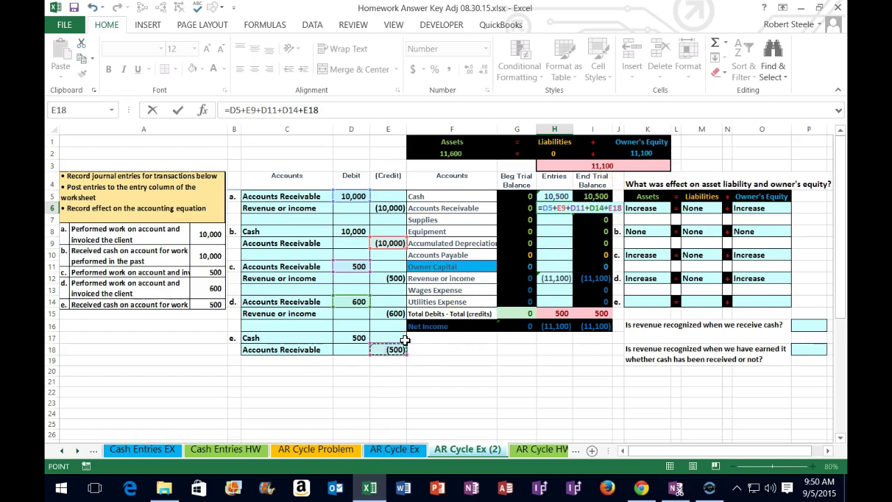
key("Return")
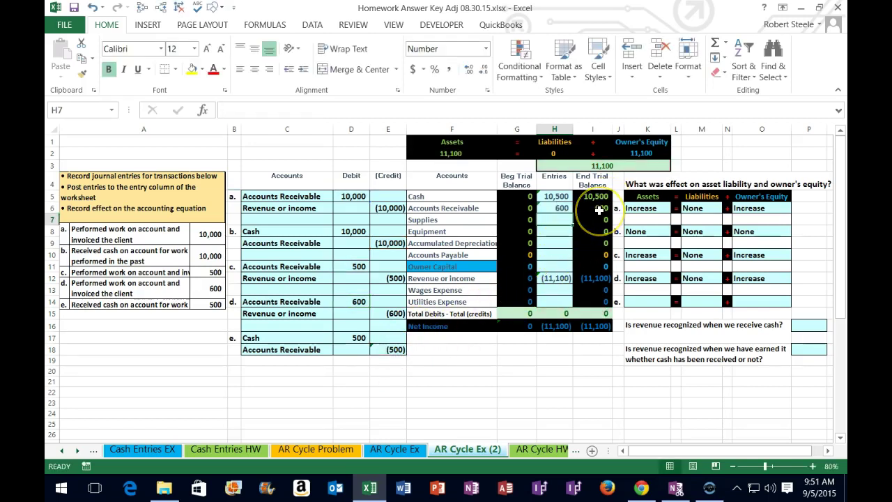
Trace precedents of H6, remove the arrows, then clear and restore D17:E18
left_click(558, 208)
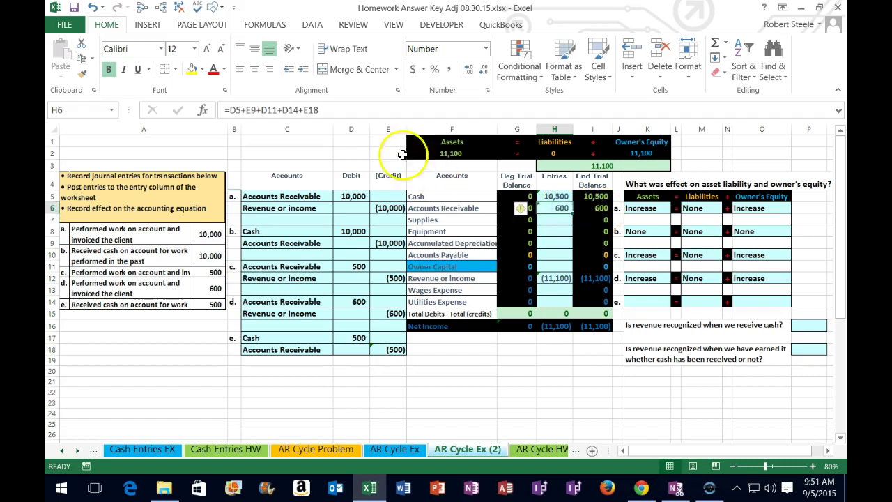
left_click(148, 7)
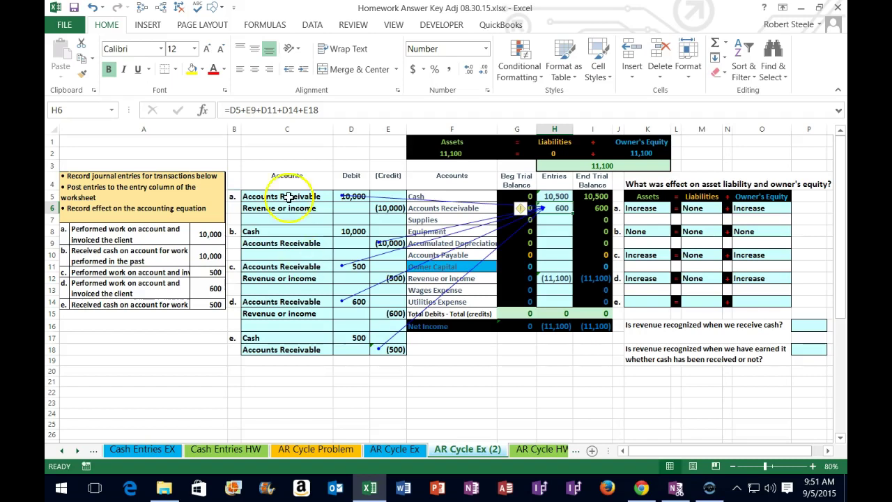
left_click(179, 7)
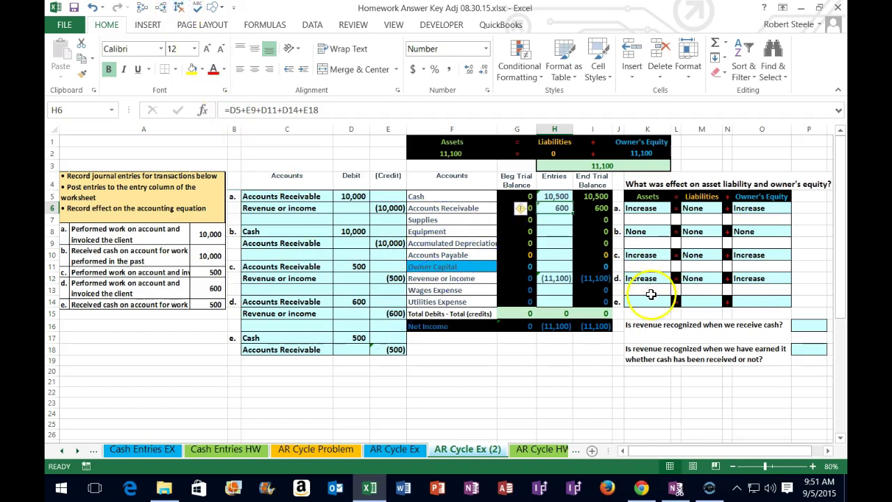
left_click_drag(352, 339, 380, 348)
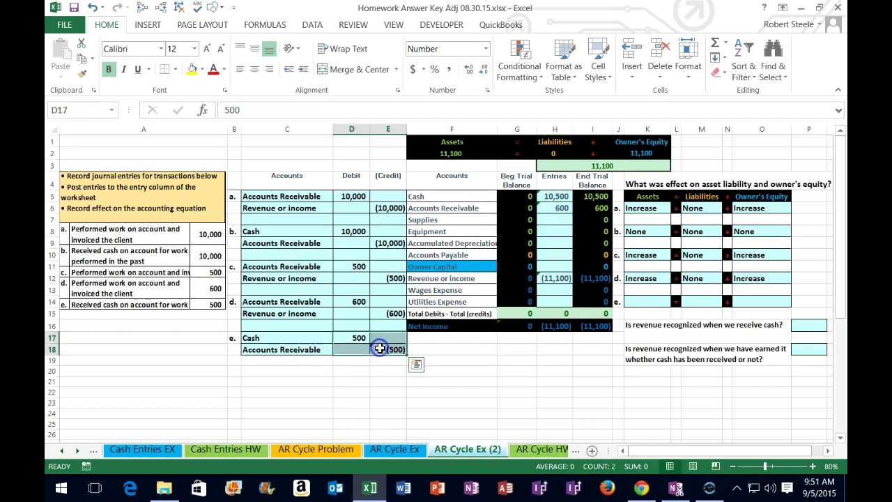
key("Delete")
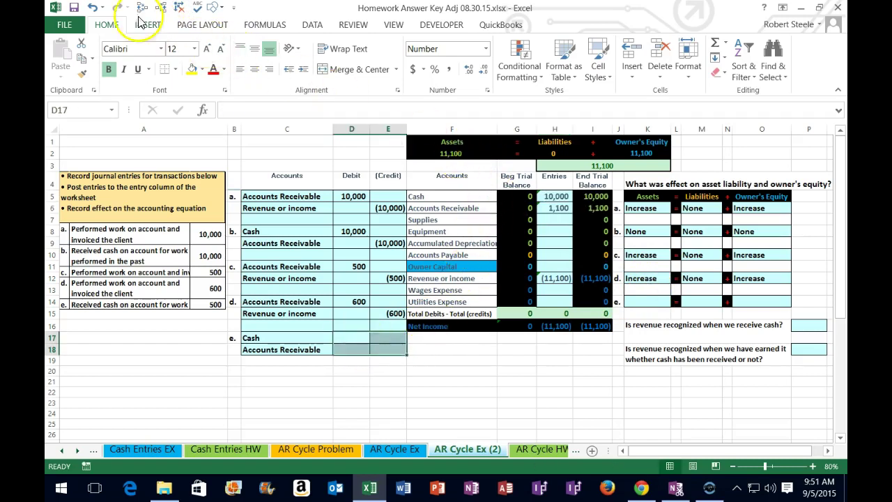
left_click(92, 7)
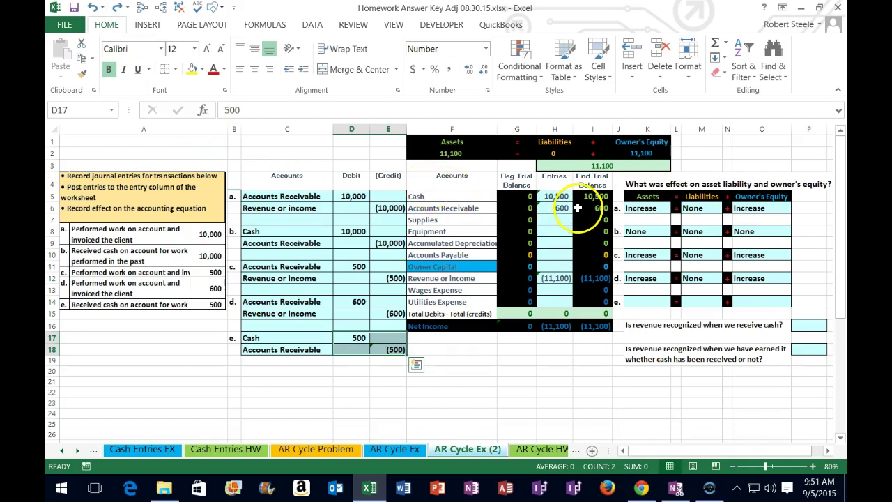
Choose None in the K14 dropdown for transaction e's assets effect
left_click(648, 301)
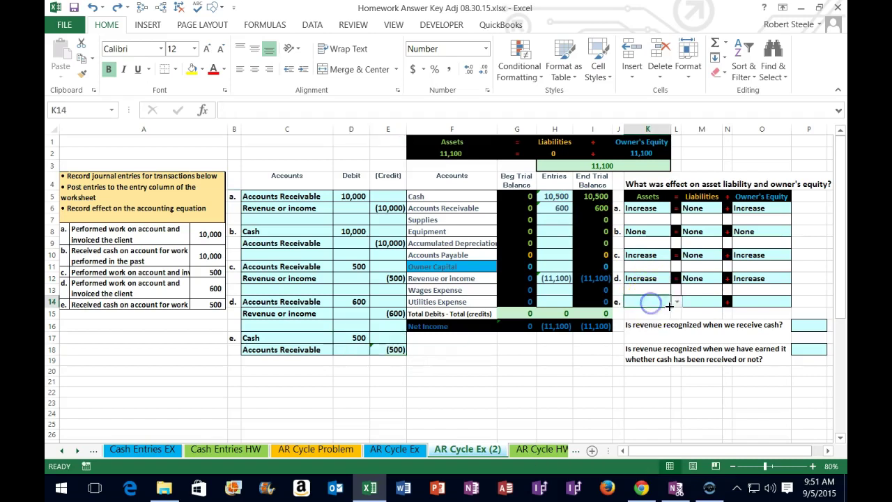
left_click(677, 303)
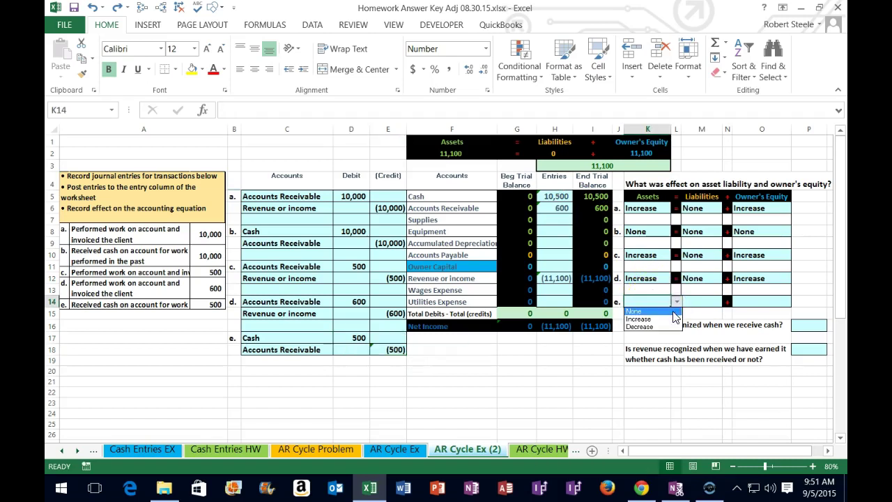
left_click(674, 313)
left_click(711, 301)
left_click(728, 302)
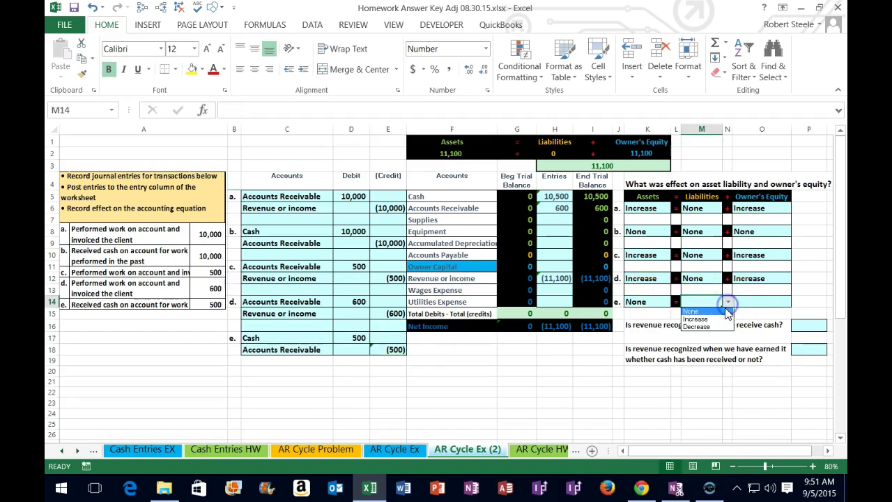